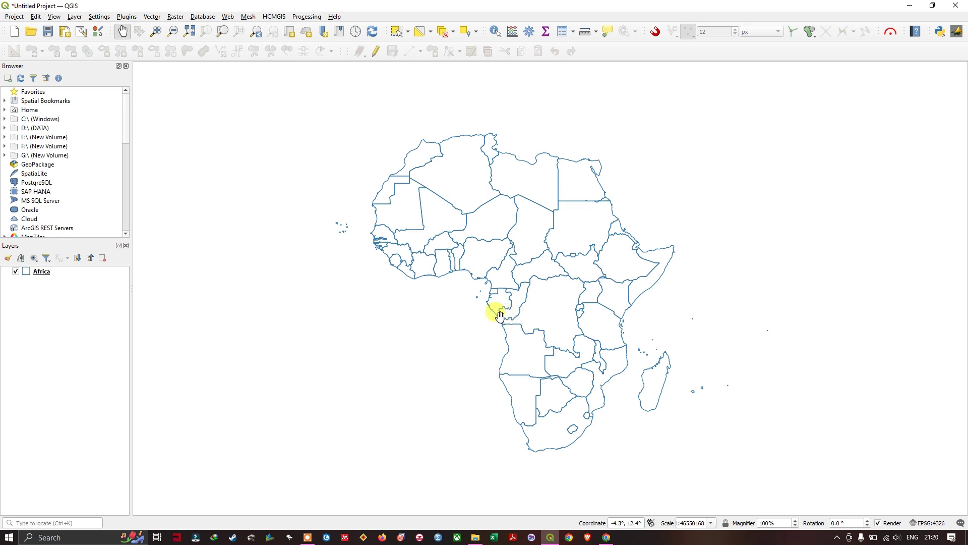
Find the Layout Loader plugin in the plugin repository, install it and close the plugin manager
{"action": "left_click", "coordinate": [132, 18]}
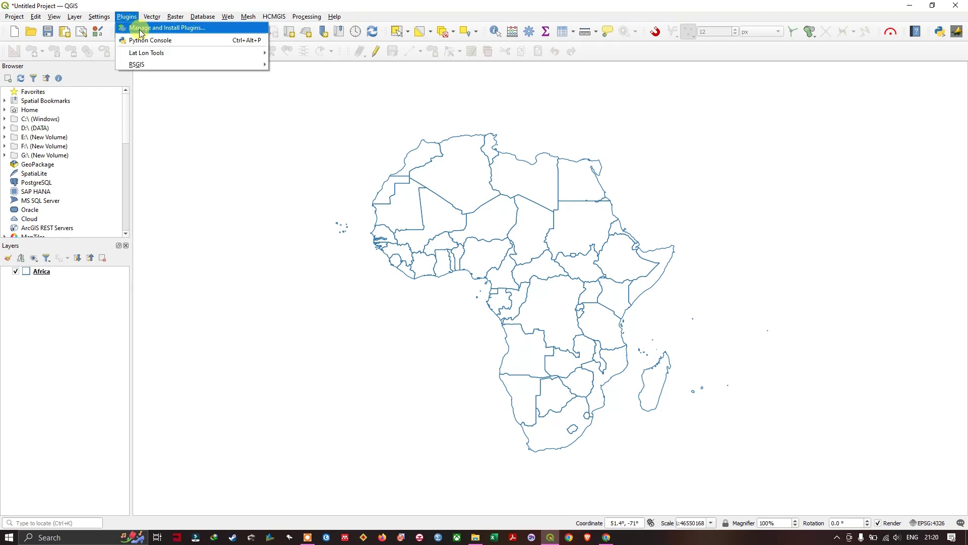
{"action": "left_click", "coordinate": [141, 29]}
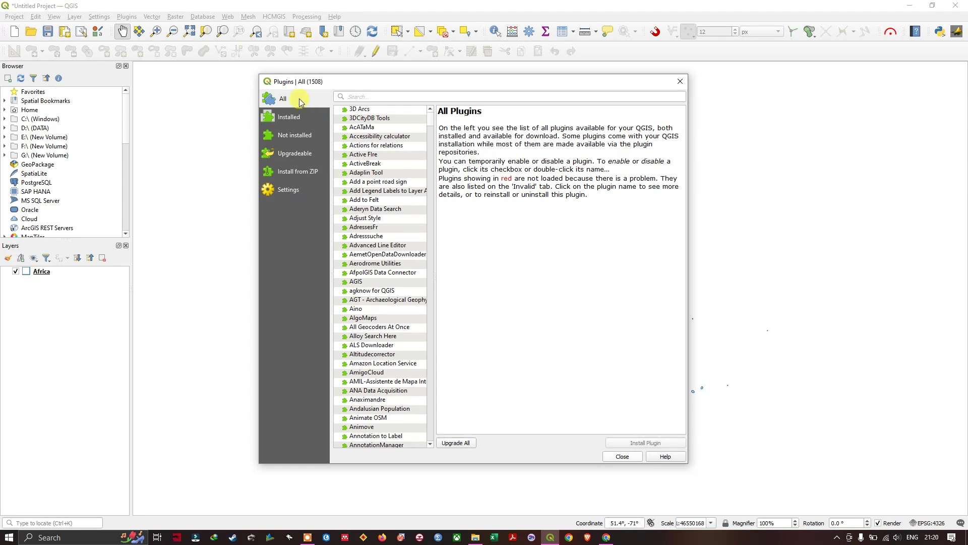
{"action": "left_click", "coordinate": [366, 96]}
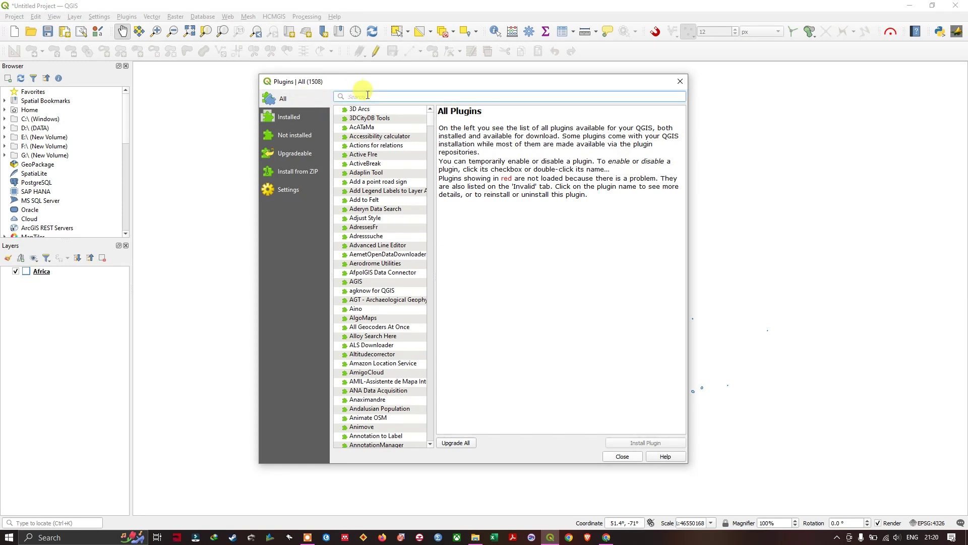
{"action": "type", "text": "Layout Loader"}
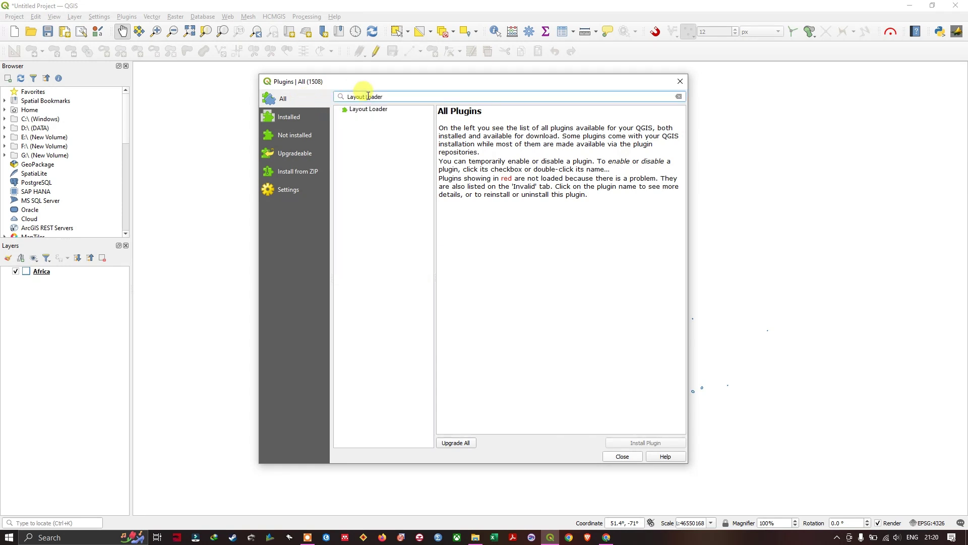
{"action": "left_click", "coordinate": [374, 115]}
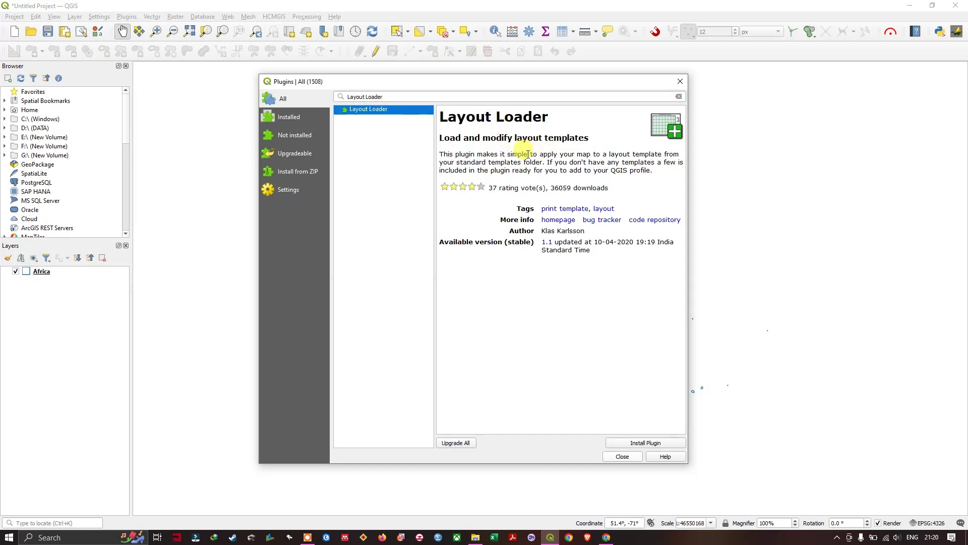
{"action": "left_click", "coordinate": [627, 444]}
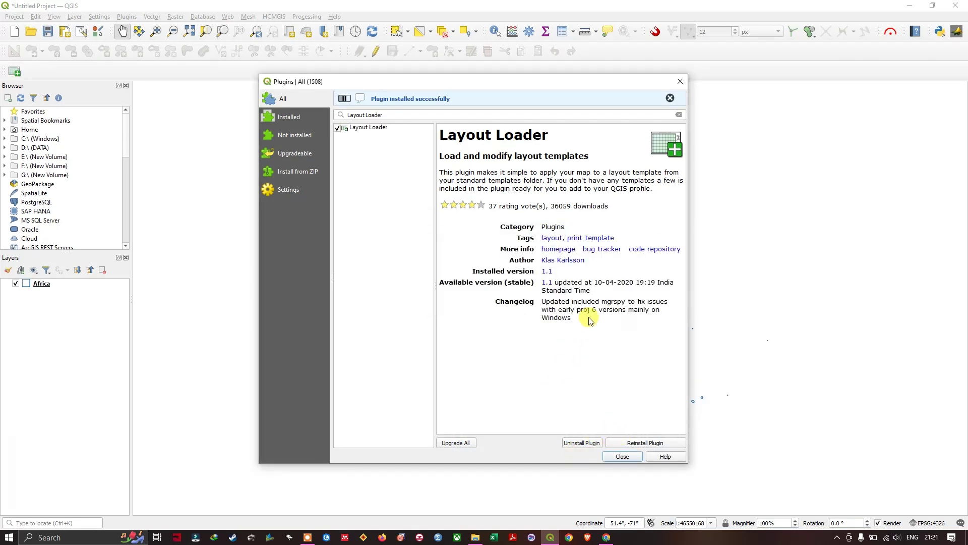
{"action": "left_click", "coordinate": [621, 456]}
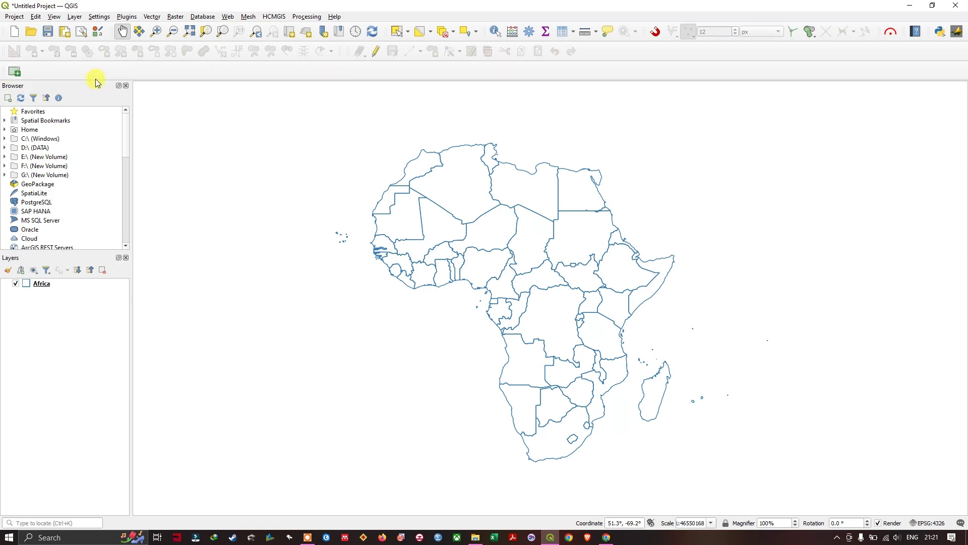
Use Layout Loader to create a print layout named "Standard A4 Landscape _2" from the Standard A4 Landscape template
{"action": "right_click", "coordinate": [503, 75]}
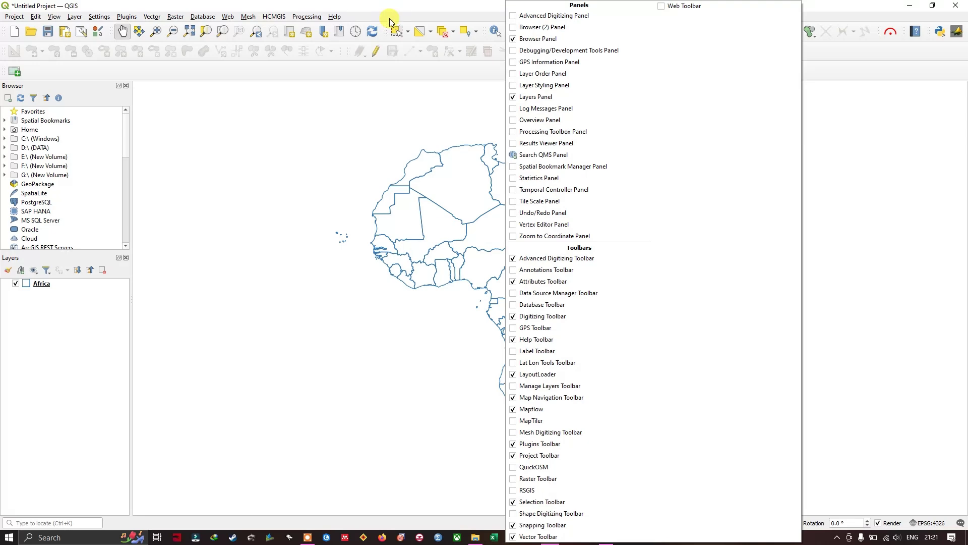
{"action": "left_click", "coordinate": [401, 75]}
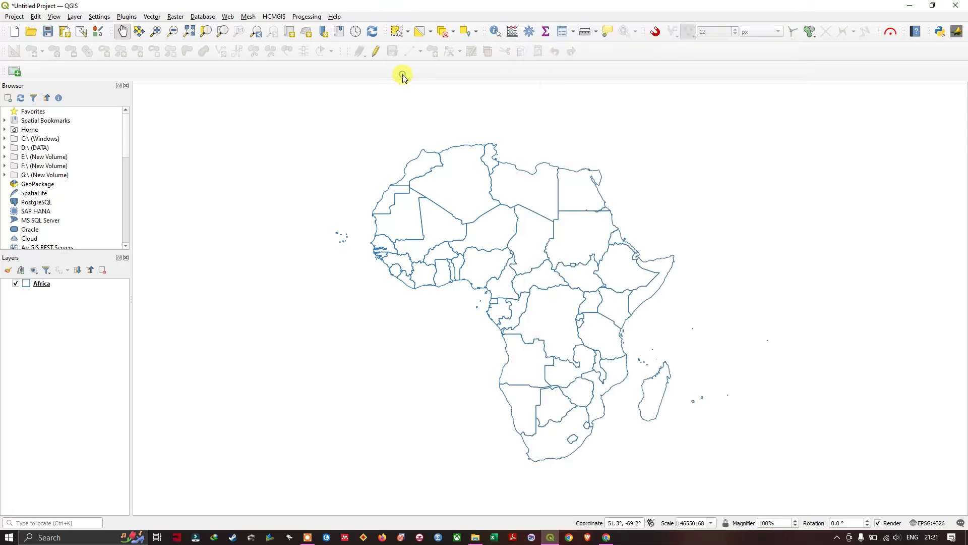
{"action": "left_click", "coordinate": [14, 73]}
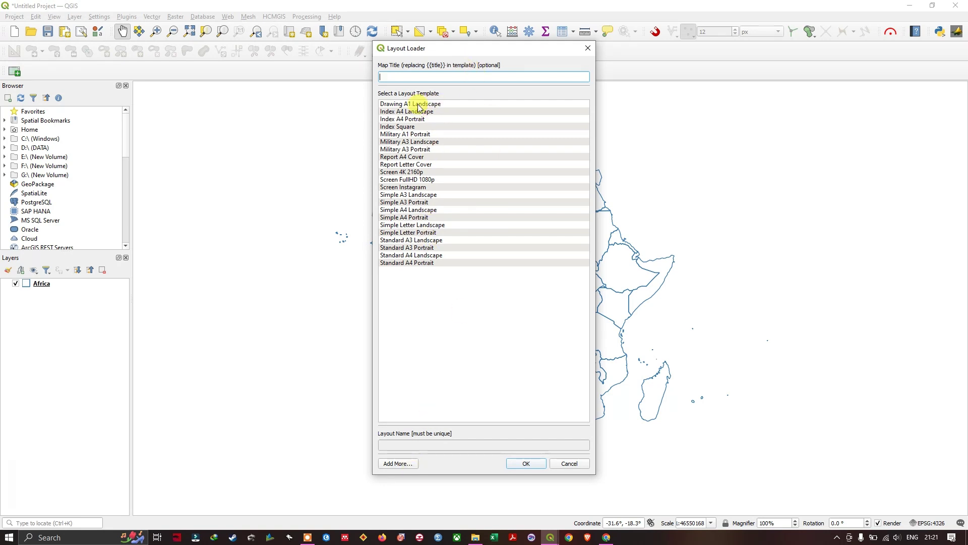
{"action": "left_click", "coordinate": [426, 256]}
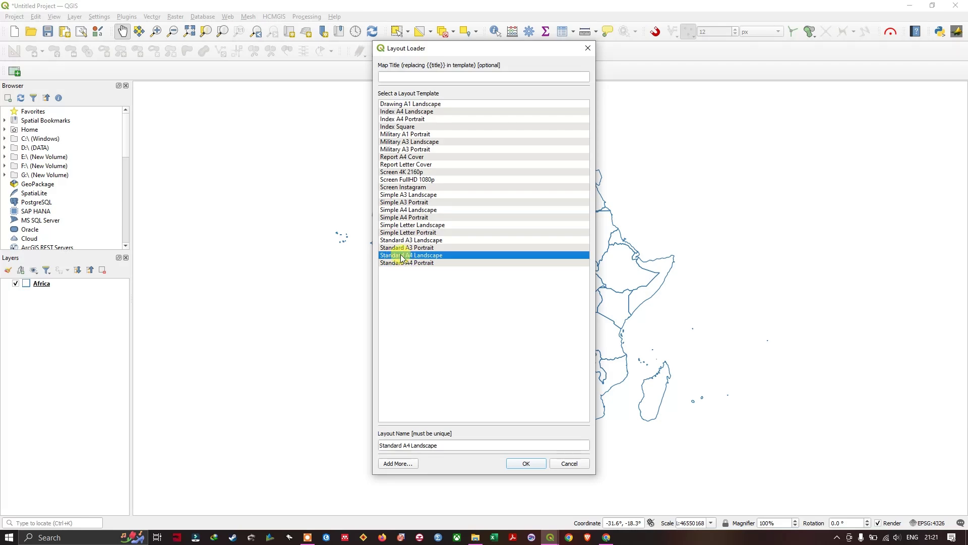
{"action": "left_click", "coordinate": [526, 462]}
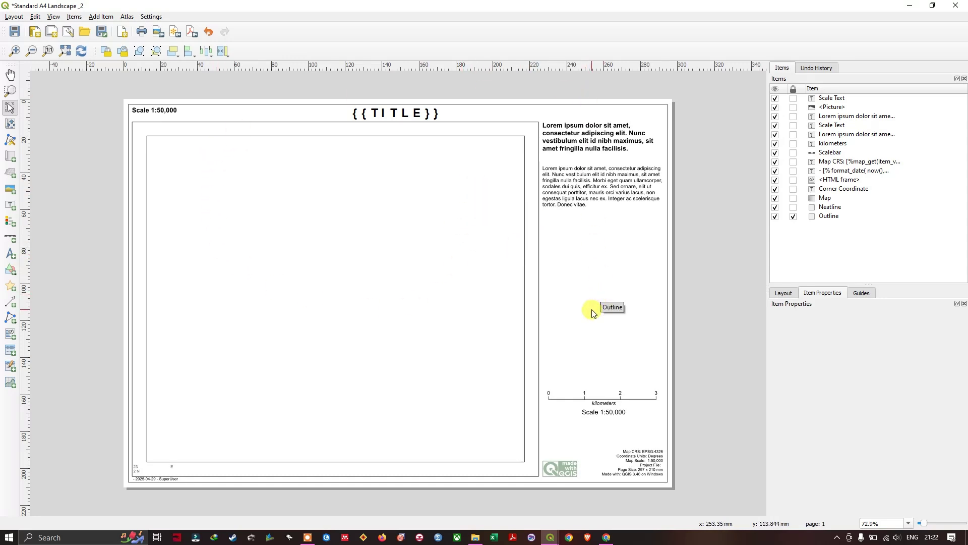
Switch to the main map window and back to the Standard A4 Landscape _2 layout
{"action": "left_click", "coordinate": [909, 6]}
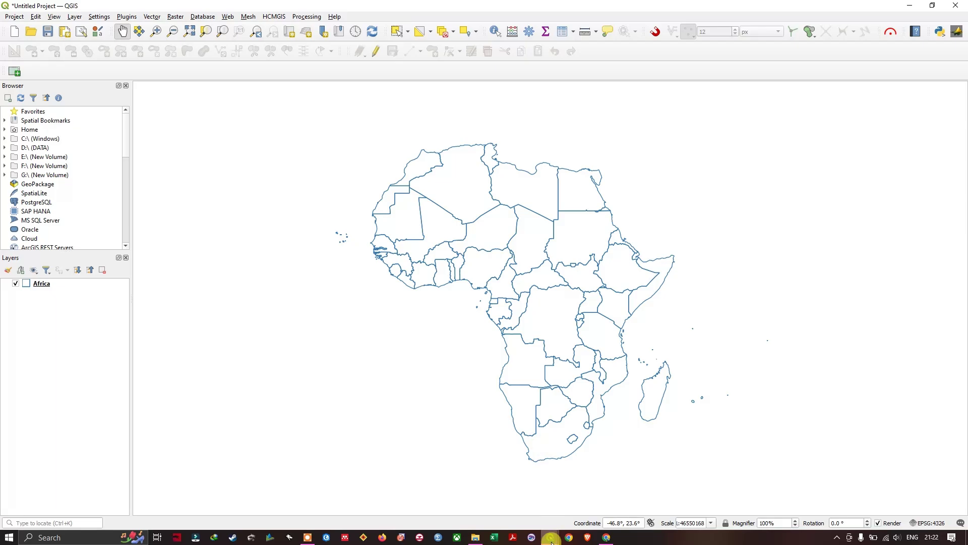
{"action": "mouse_move", "coordinate": [552, 540]}
{"action": "left_click", "coordinate": [577, 497]}
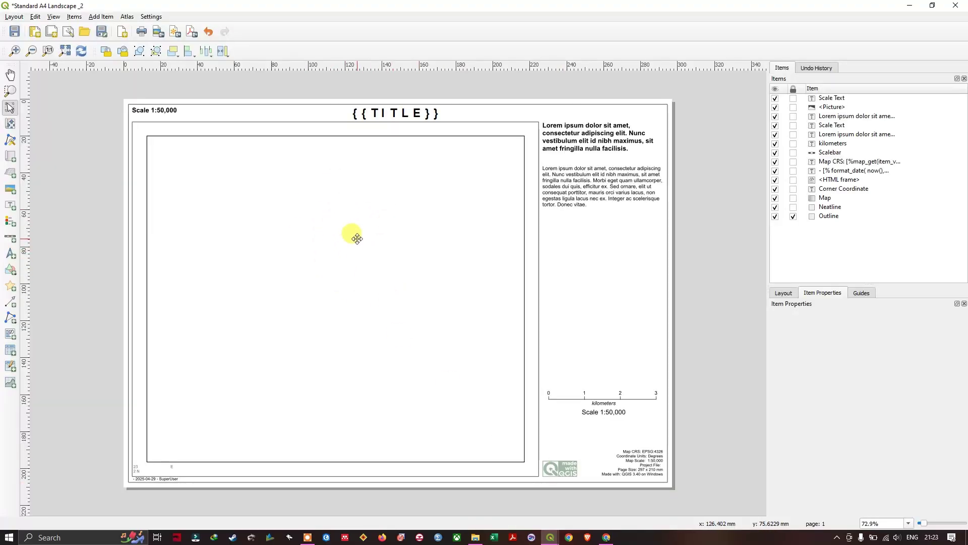
Clear the data-defined scale override of the layout's Map item and set its extent to match the main canvas
{"action": "left_click", "coordinate": [356, 236]}
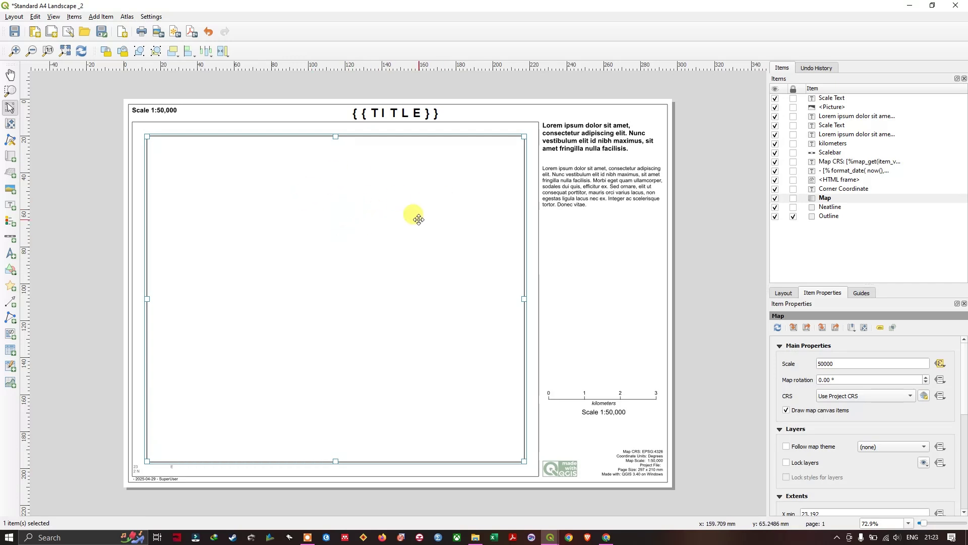
{"action": "left_click", "coordinate": [826, 199]}
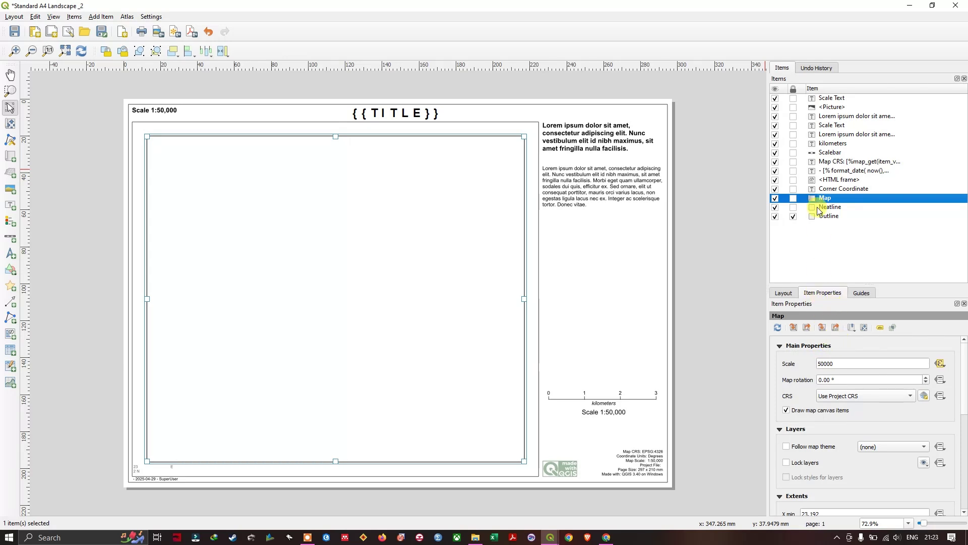
{"action": "right_click", "coordinate": [819, 202]}
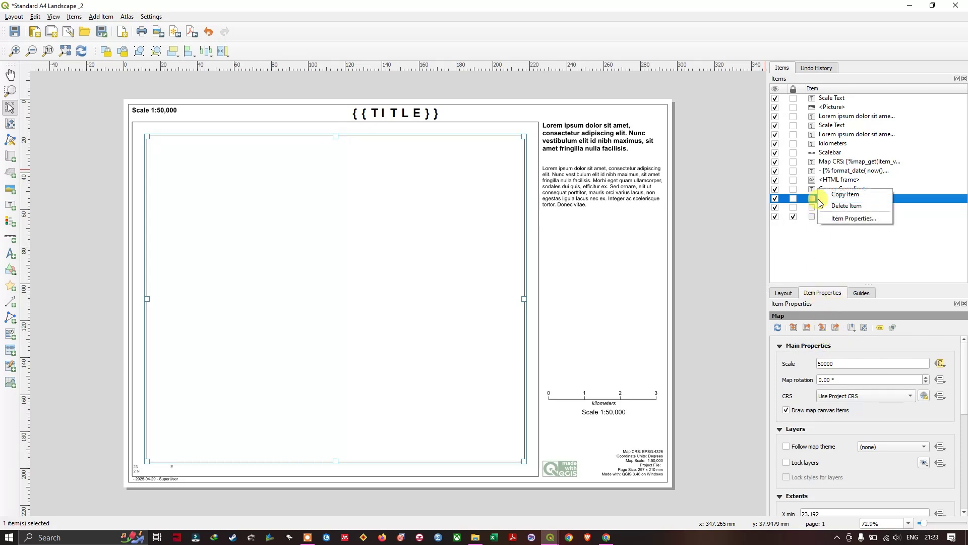
{"action": "left_click", "coordinate": [843, 220]}
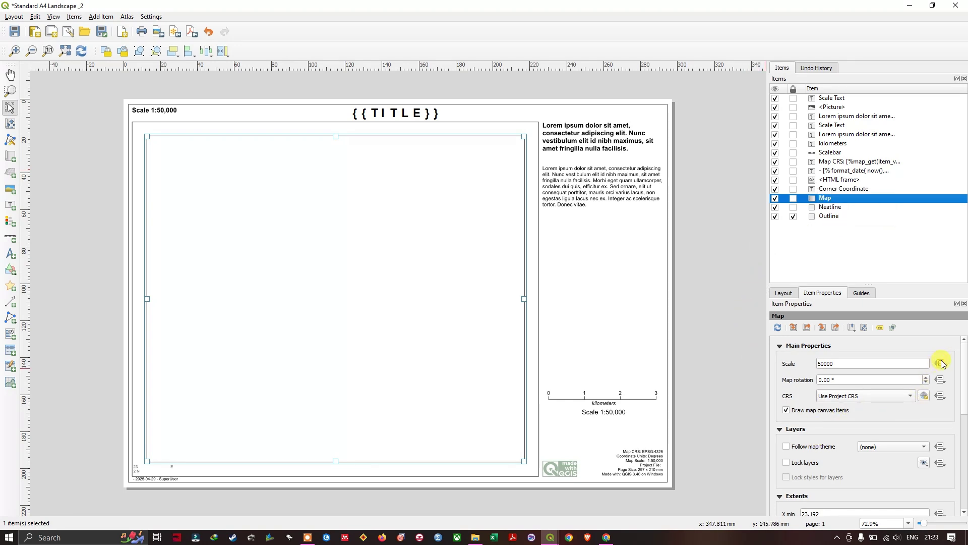
{"action": "double_click", "coordinate": [836, 380]}
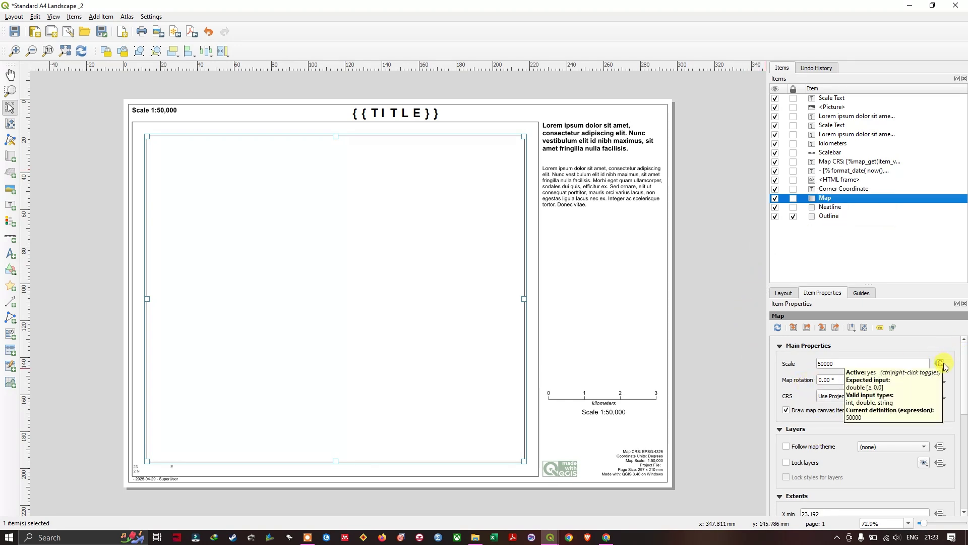
{"action": "left_click", "coordinate": [939, 363]}
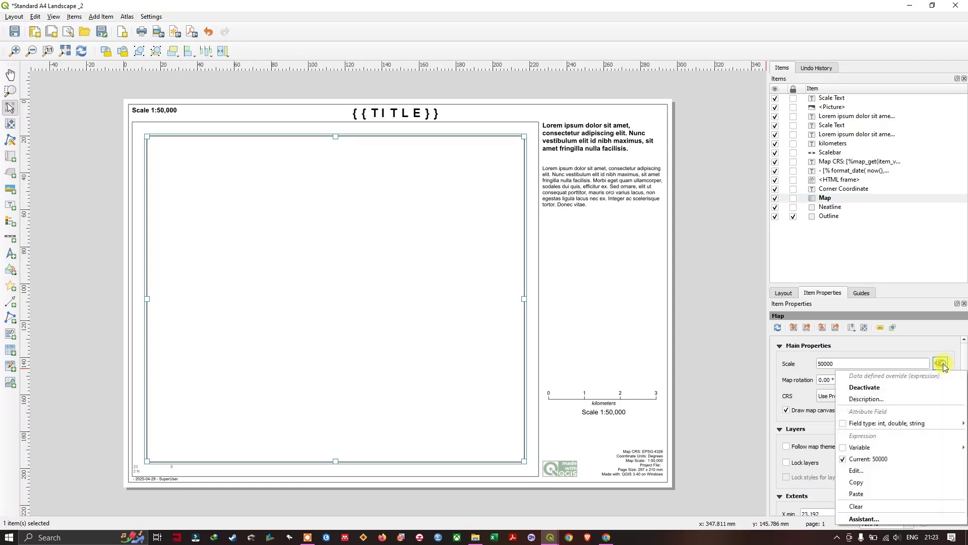
{"action": "left_click", "coordinate": [886, 507]}
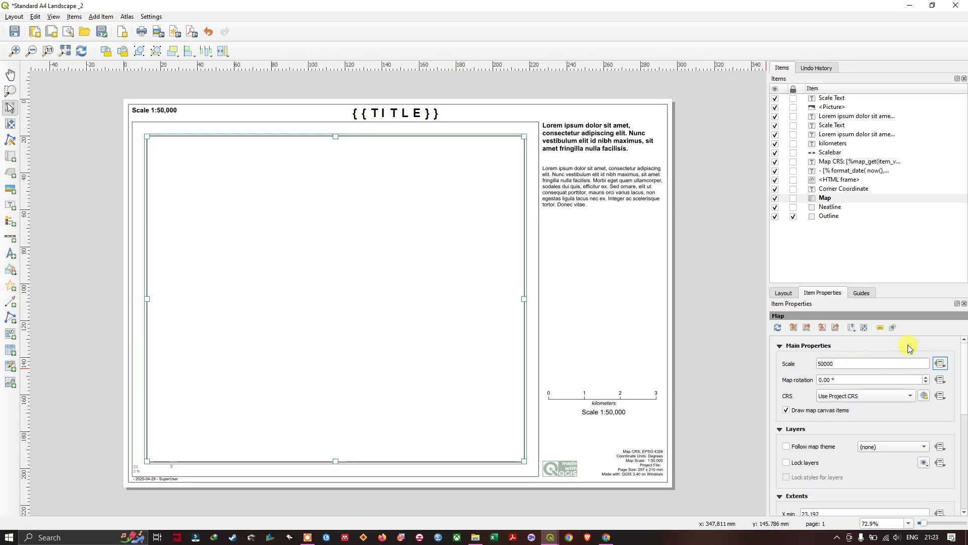
{"action": "left_click", "coordinate": [793, 330]}
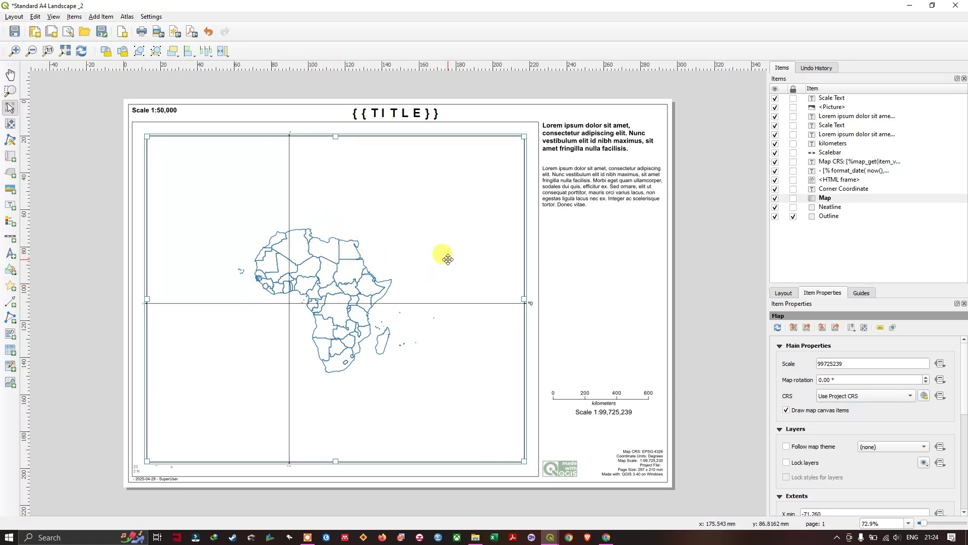
Move and zoom the map content so Africa fills the middle of the map frame, at a scale of about 1:55,900,000
{"action": "left_click", "coordinate": [15, 129]}
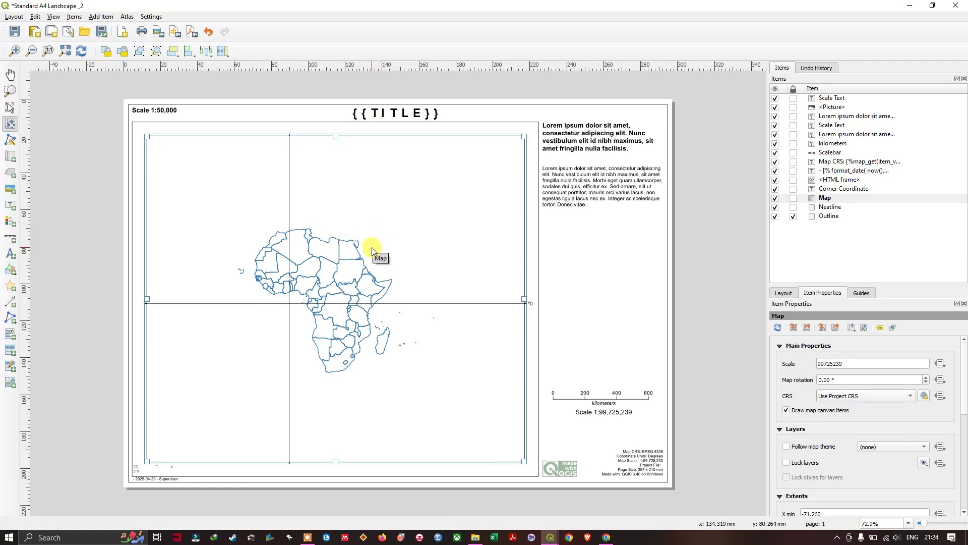
{"action": "left_click_drag", "start_coordinate": [311, 216], "coordinate": [327, 213]}
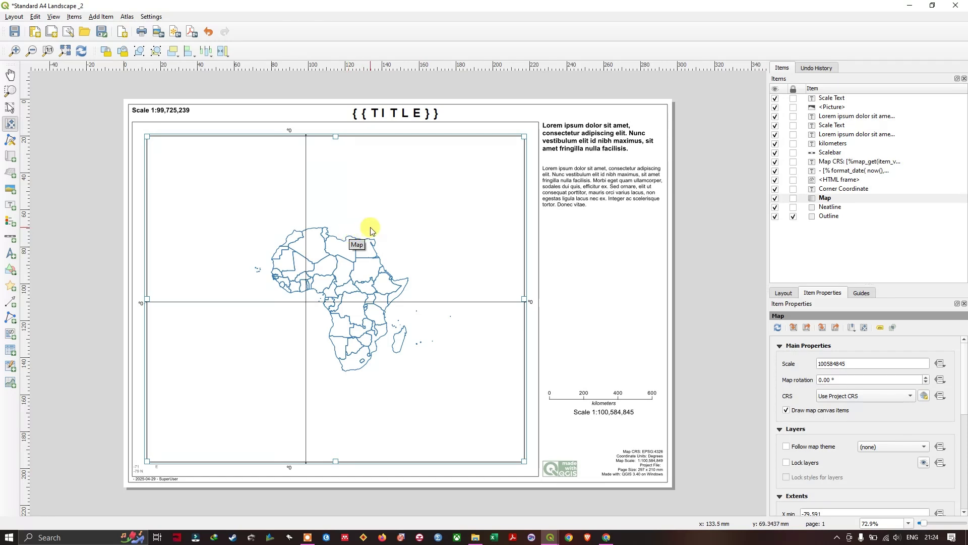
{"action": "scroll", "coordinate": [371, 228], "scroll_direction": "up", "scroll_amount": 2}
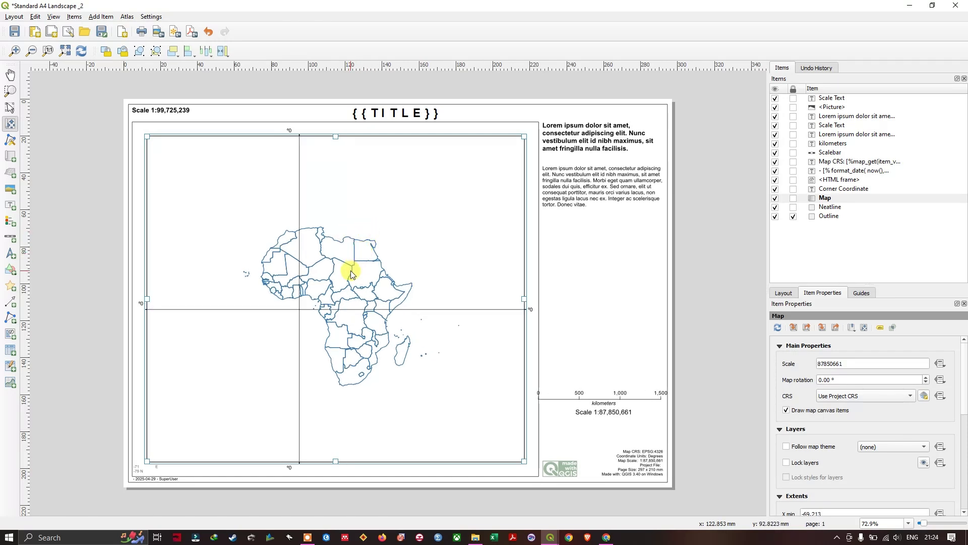
{"action": "scroll", "coordinate": [352, 290], "scroll_direction": "up", "scroll_amount": 2}
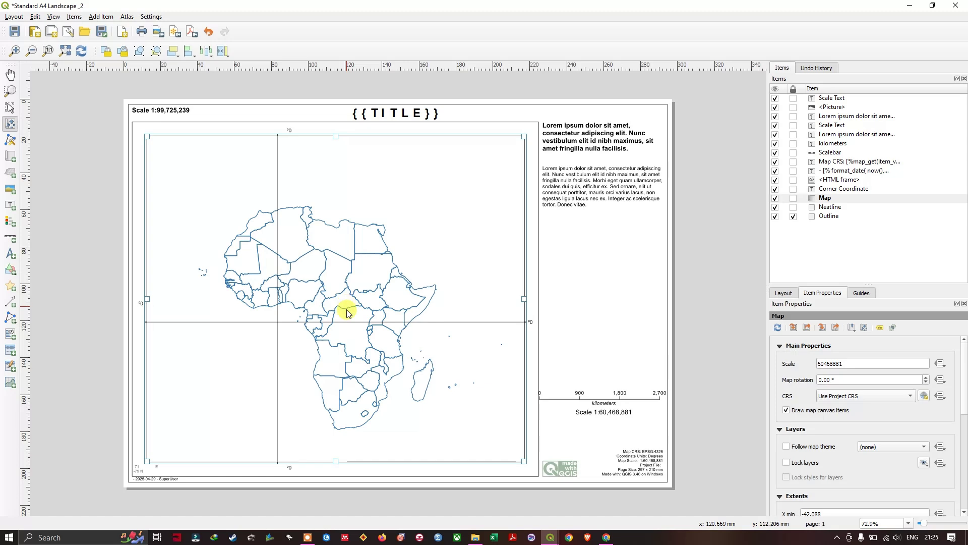
{"action": "scroll", "coordinate": [361, 375], "scroll_direction": "up", "scroll_amount": 1}
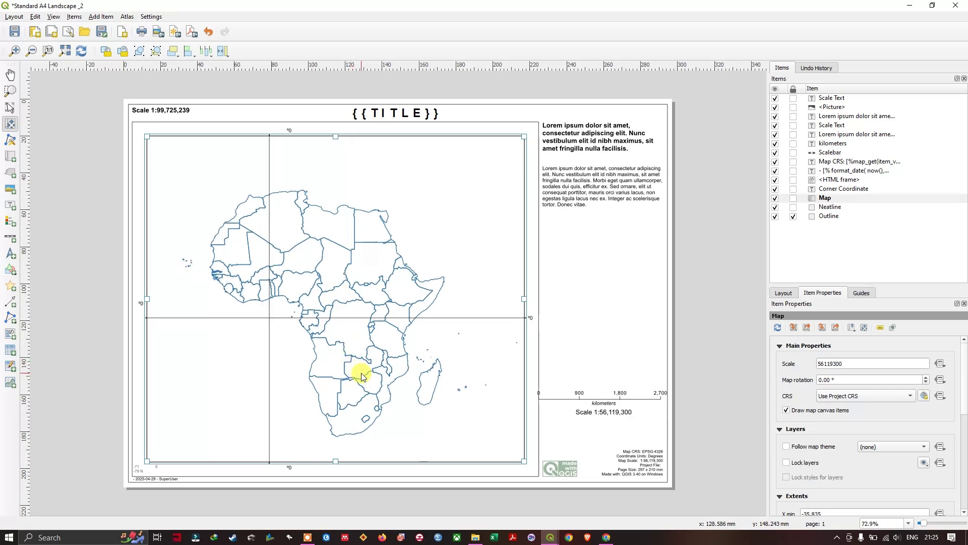
{"action": "scroll", "coordinate": [362, 376], "scroll_direction": "up", "scroll_amount": 1}
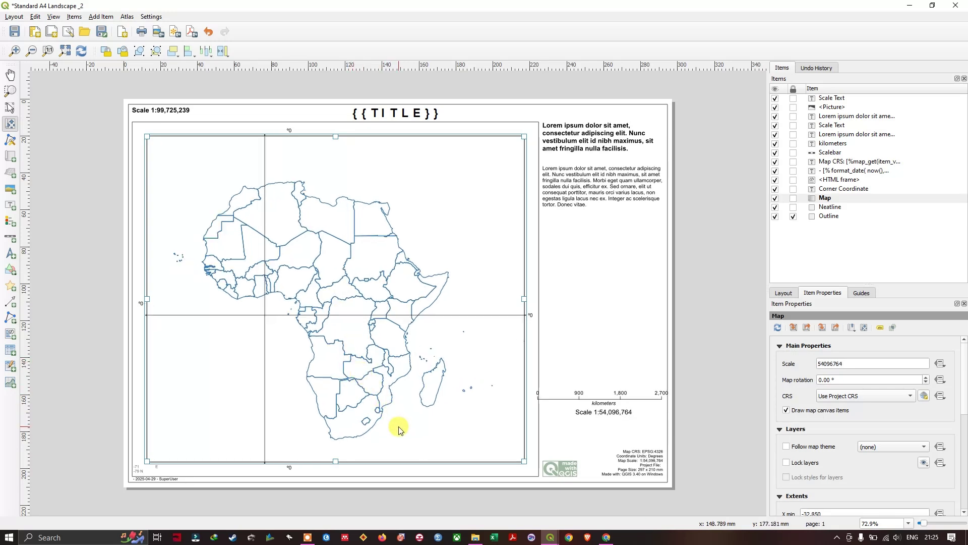
{"action": "mouse_move", "coordinate": [408, 440]}
{"action": "left_mouse_down"}
{"action": "mouse_move", "coordinate": [398, 427]}
{"action": "mouse_move", "coordinate": [411, 431]}
{"action": "left_mouse_up"}
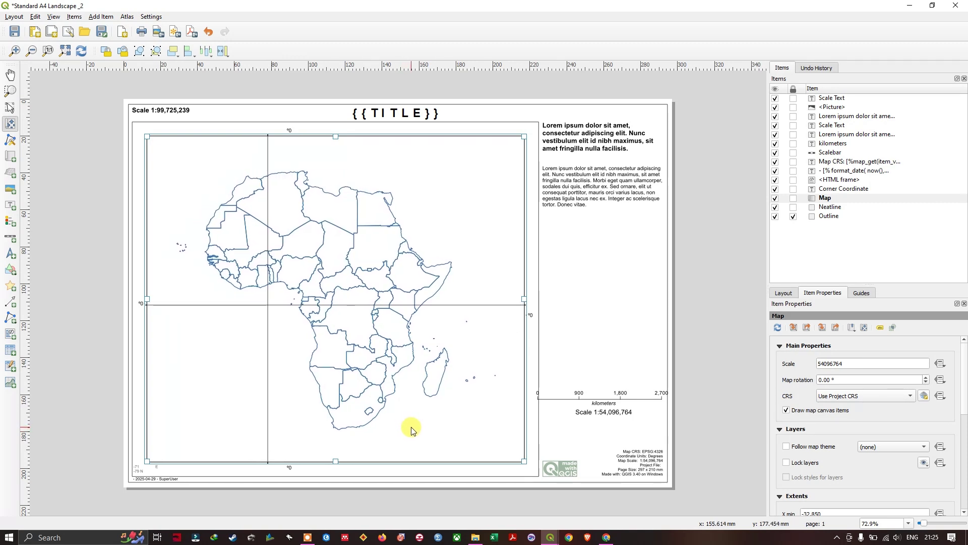
{"action": "scroll", "coordinate": [412, 430], "scroll_direction": "down", "scroll_amount": 1}
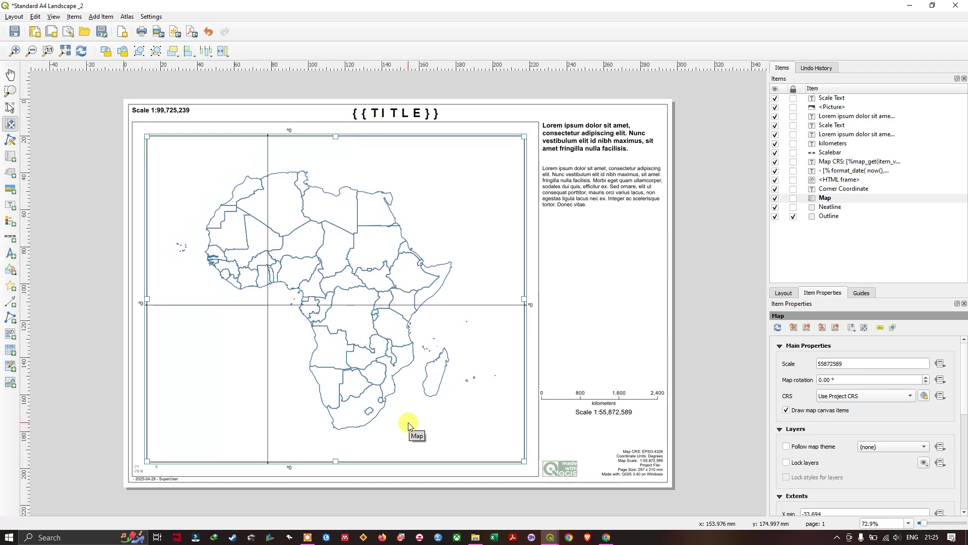
Select the title frame, the map, the bold text label and the logo picture in turn to examine their item properties
{"action": "left_click", "coordinate": [10, 109]}
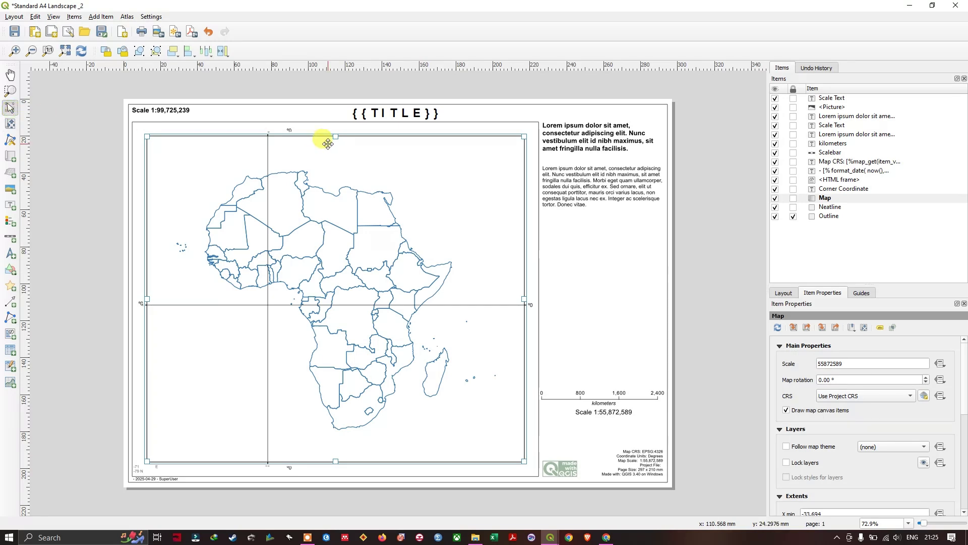
{"action": "left_click", "coordinate": [388, 113]}
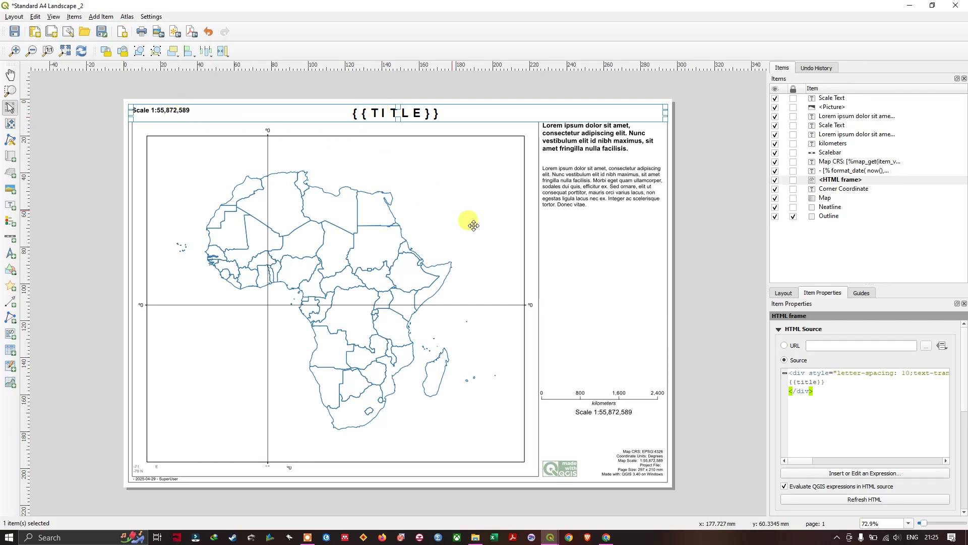
{"action": "left_click", "coordinate": [414, 209]}
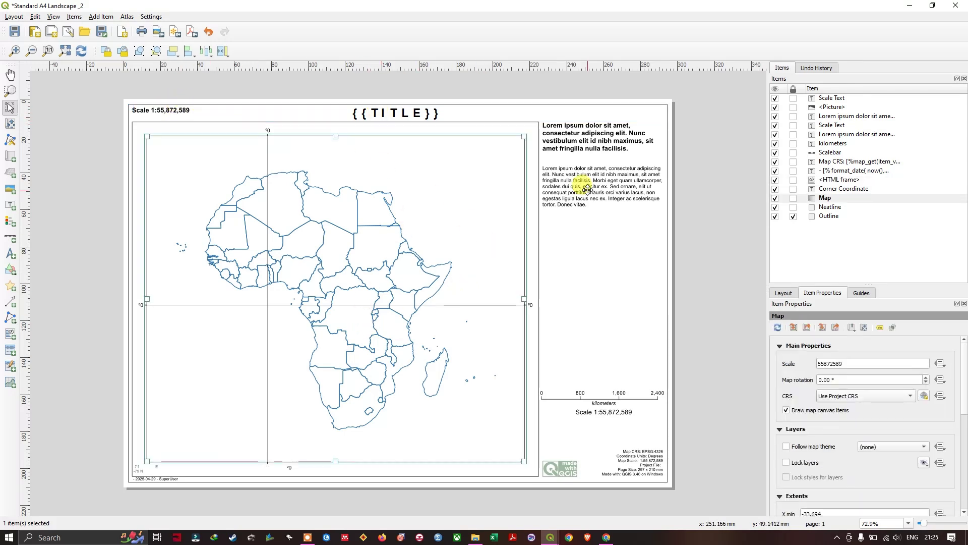
{"action": "left_click", "coordinate": [599, 158]}
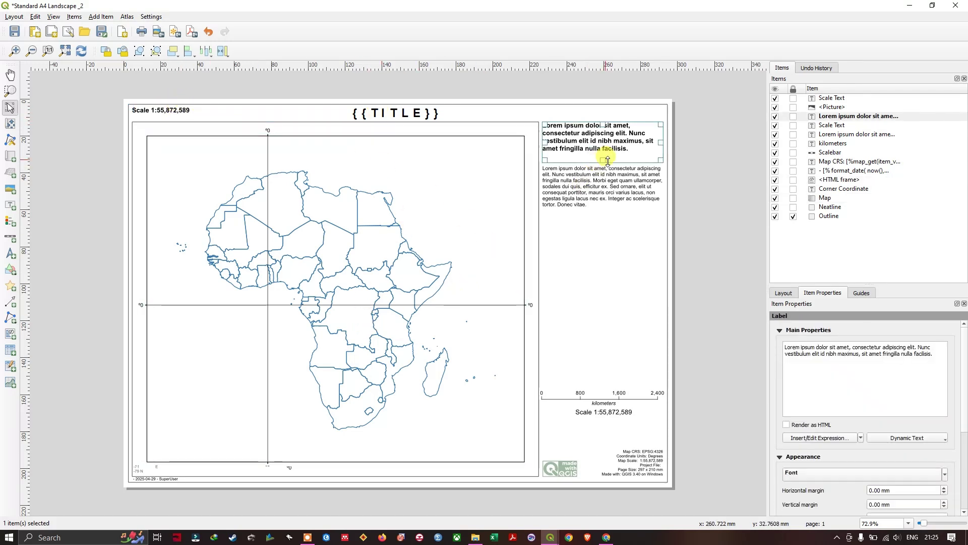
{"action": "left_click", "coordinate": [572, 474]}
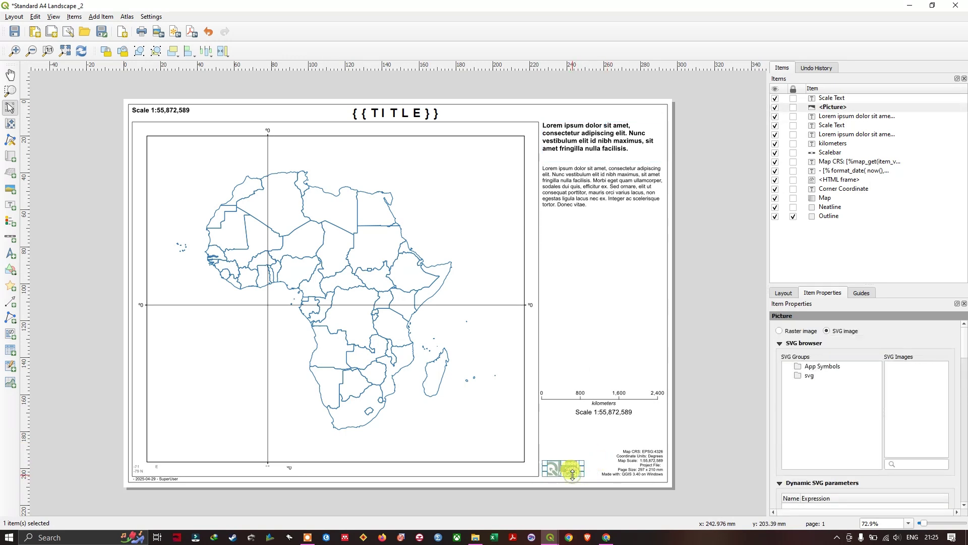
Move the scalebar up slightly so it sits clear of the kilometers label beneath it
{"action": "left_click", "coordinate": [597, 402]}
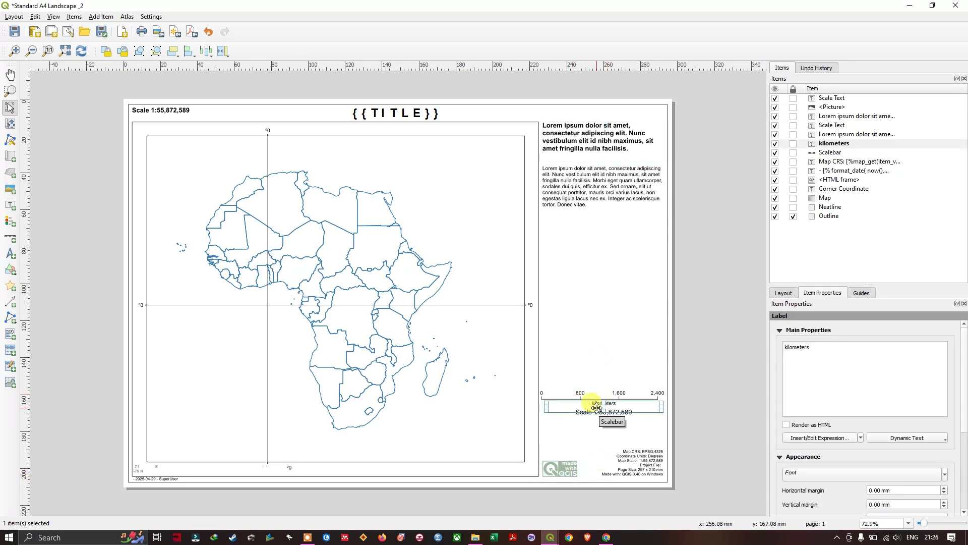
{"action": "left_click", "coordinate": [594, 408]}
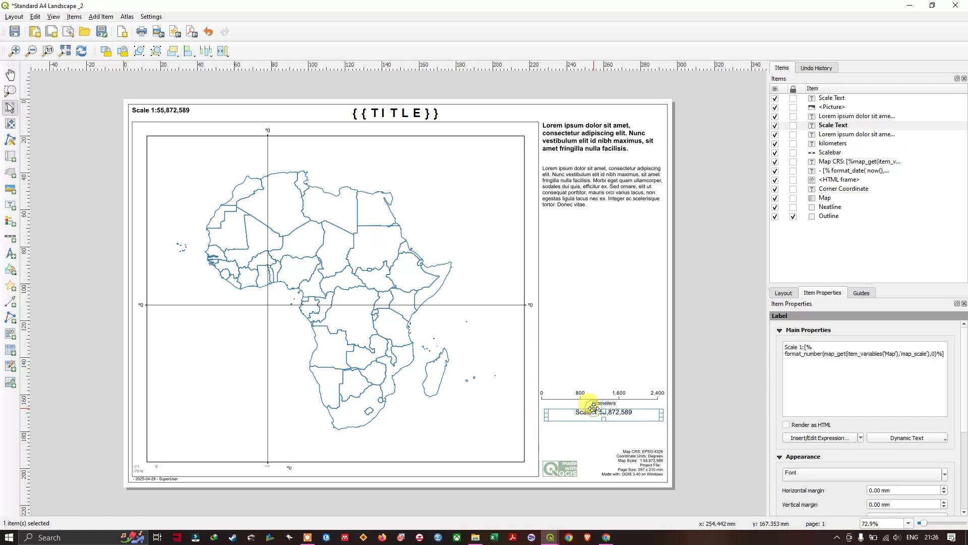
{"action": "left_click", "coordinate": [594, 402]}
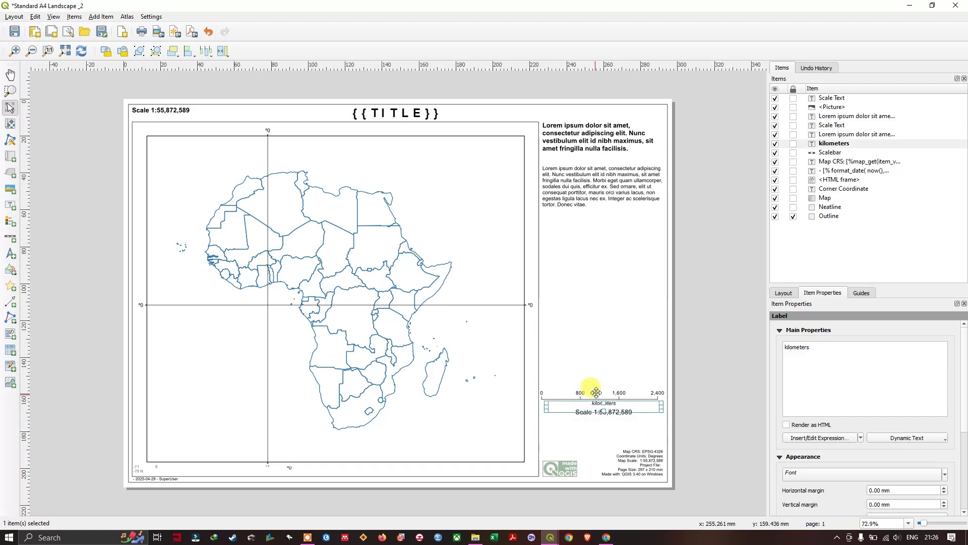
{"action": "left_click", "coordinate": [602, 392]}
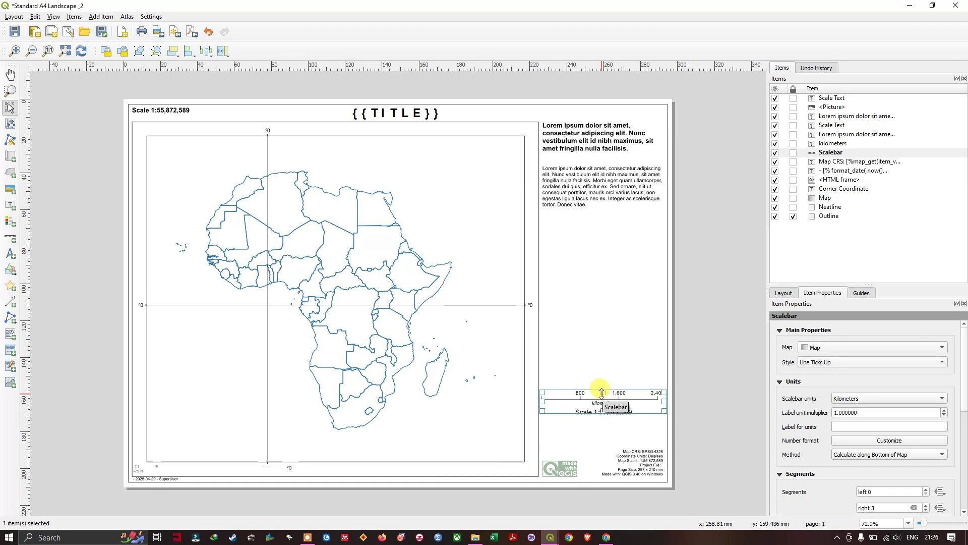
{"action": "key", "text": "Up"}
{"action": "key", "text": "Up"}
{"action": "key", "text": "Up"}
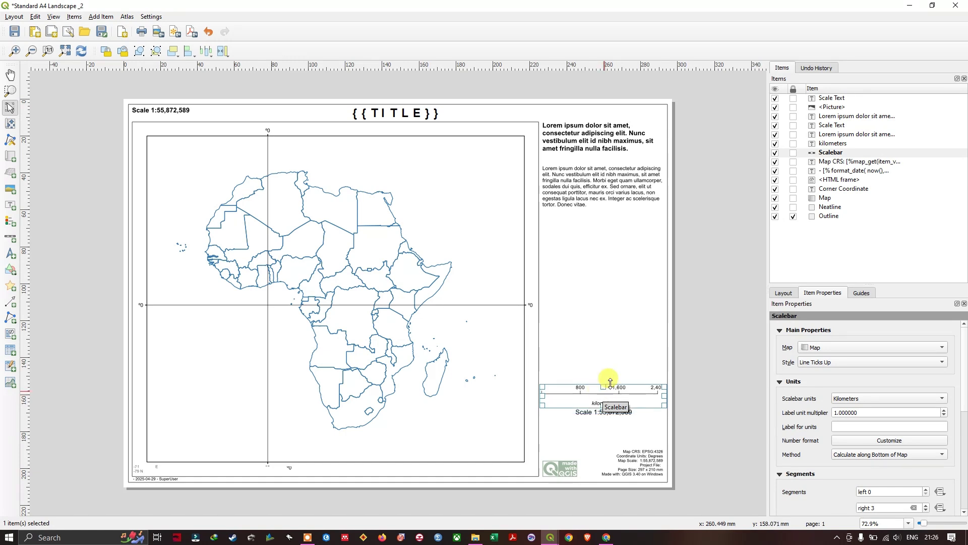
{"action": "left_click", "coordinate": [708, 313]}
Replace the {{title}} placeholder in the title HTML frame's source with AFRICA and refresh the frame
{"action": "left_click", "coordinate": [384, 114]}
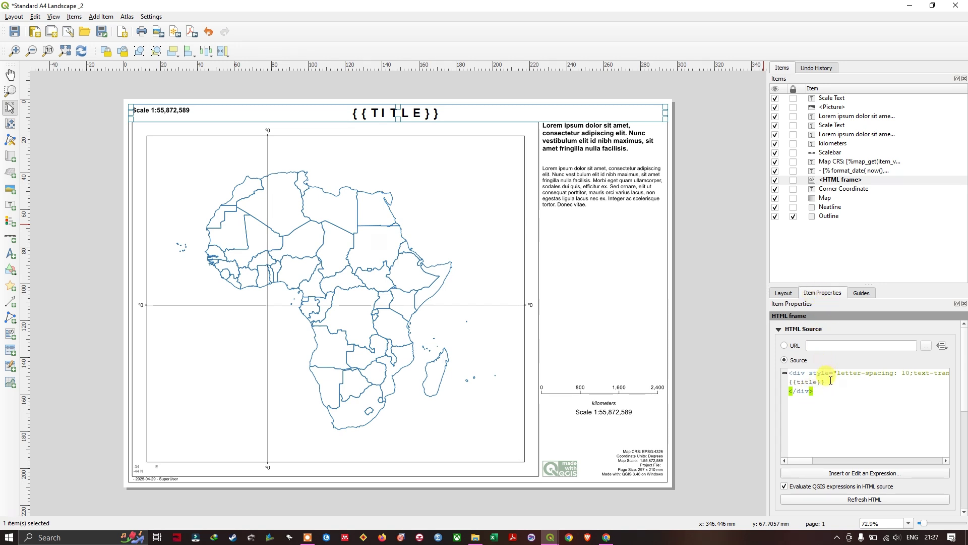
{"action": "left_click_drag", "start_coordinate": [828, 383], "coordinate": [816, 385]}
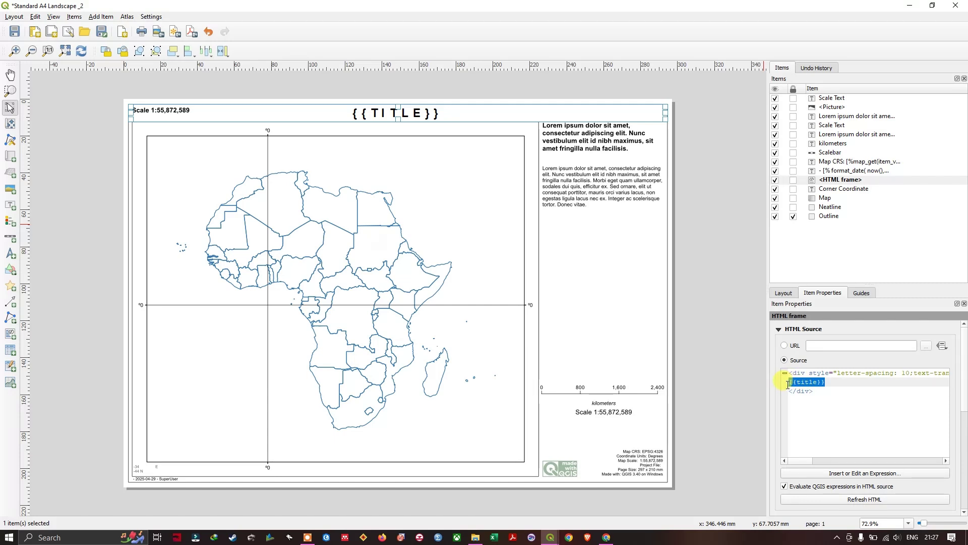
{"action": "type", "text": "AFRI"}
{"action": "key", "text": "BackSpace"}
{"action": "key", "text": "BackSpace"}
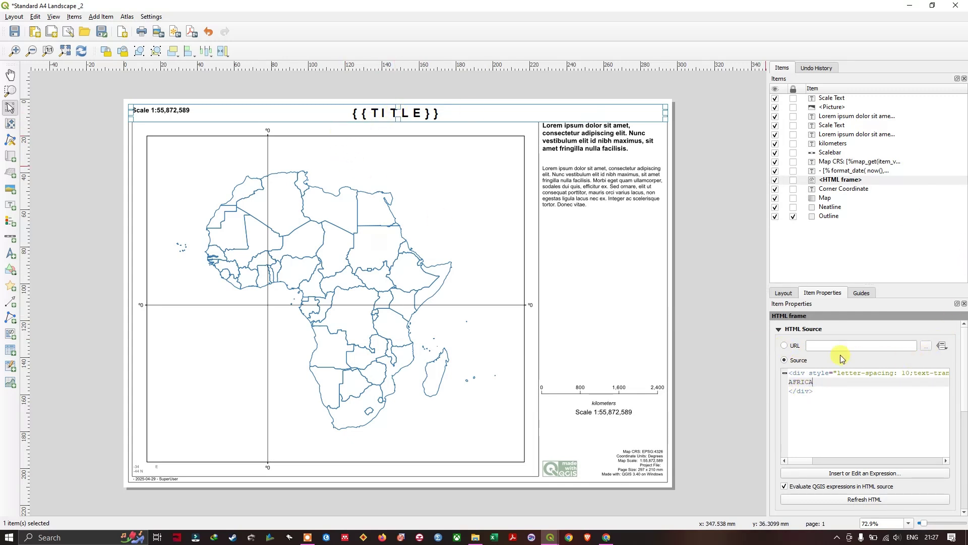
{"action": "left_click", "coordinate": [785, 346]}
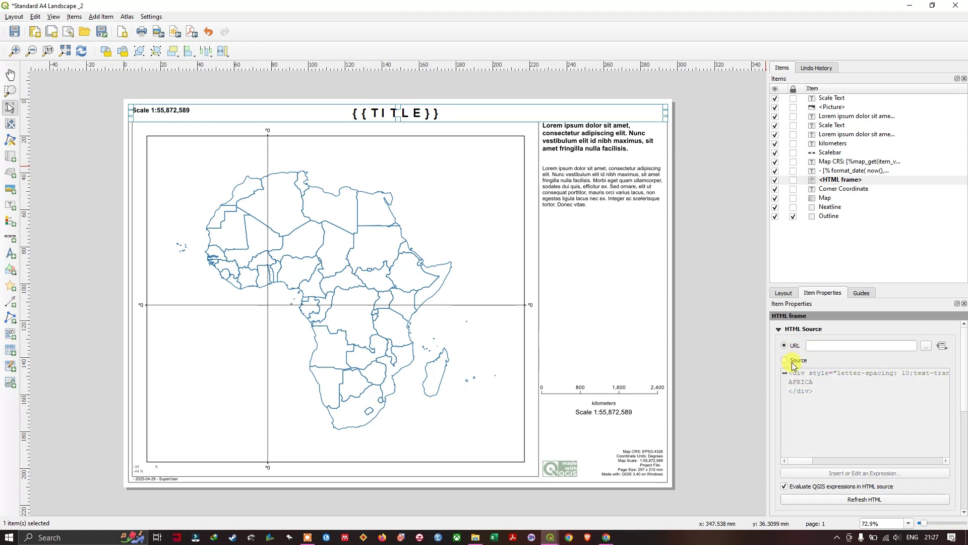
{"action": "left_click", "coordinate": [793, 363]}
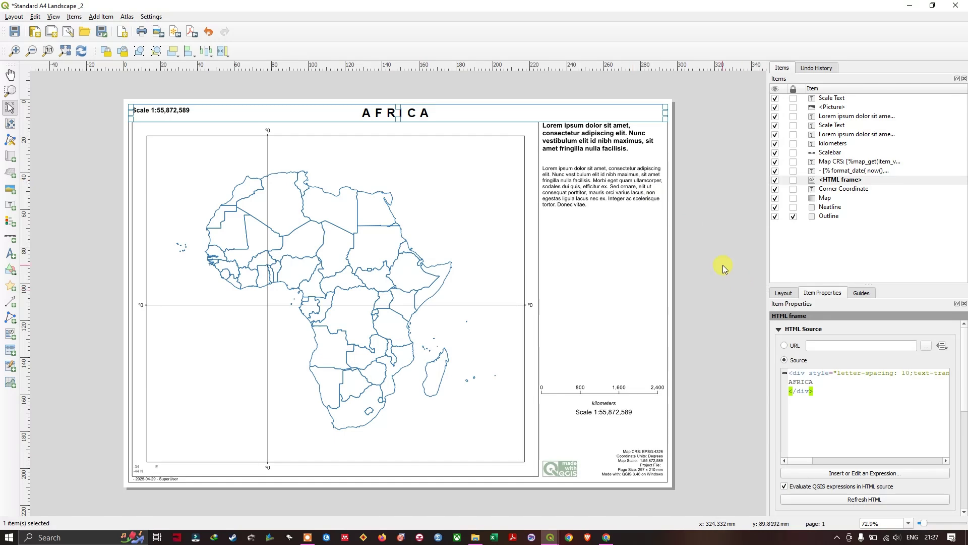
Switch to the main map window and add the Esri National Geographic basemap from HCMGIS
{"action": "left_click", "coordinate": [460, 223]}
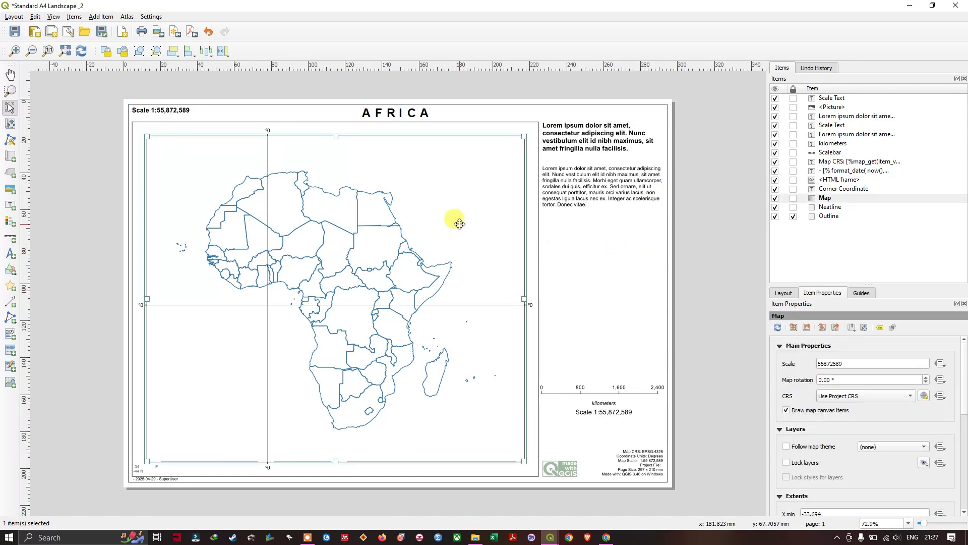
{"action": "left_click", "coordinate": [910, 6]}
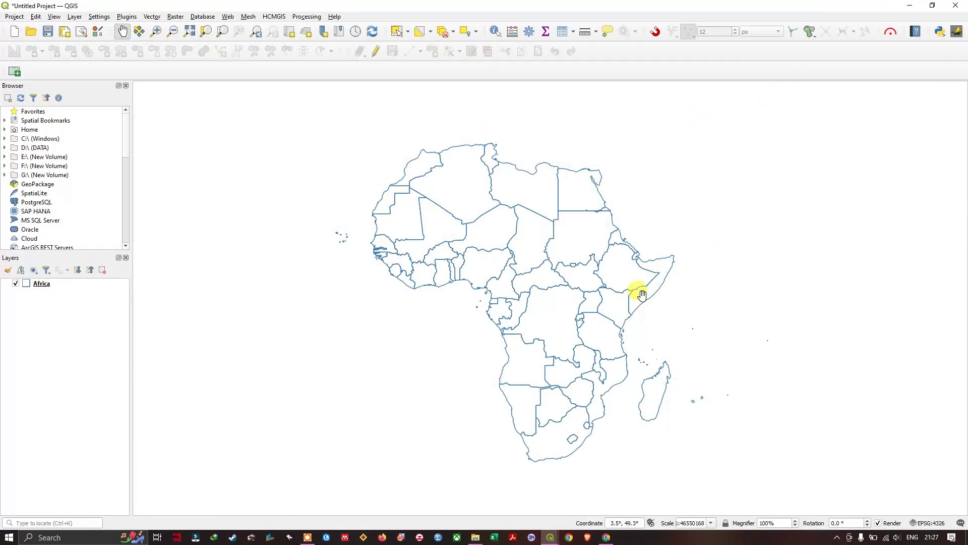
{"action": "left_click", "coordinate": [277, 16]}
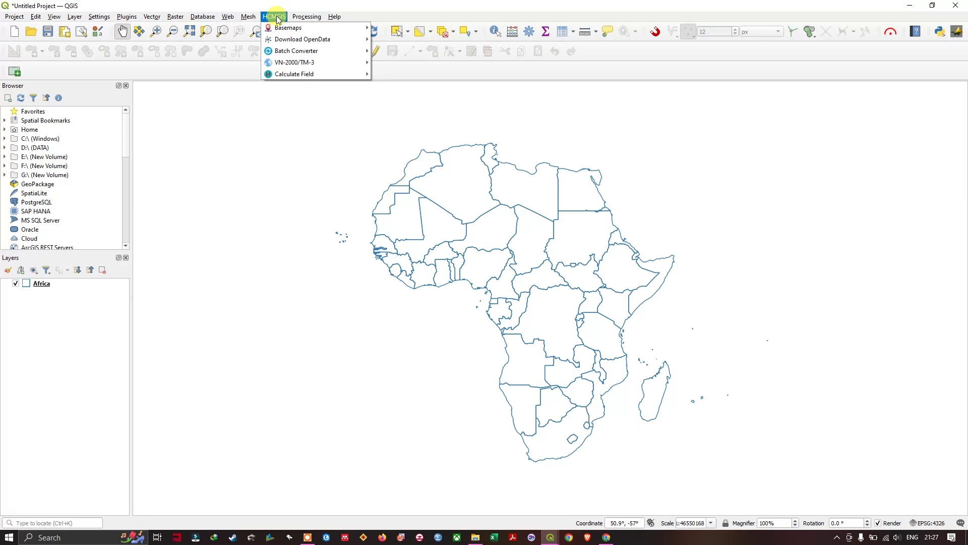
{"action": "mouse_move", "coordinate": [282, 28]}
{"action": "mouse_move", "coordinate": [398, 30]}
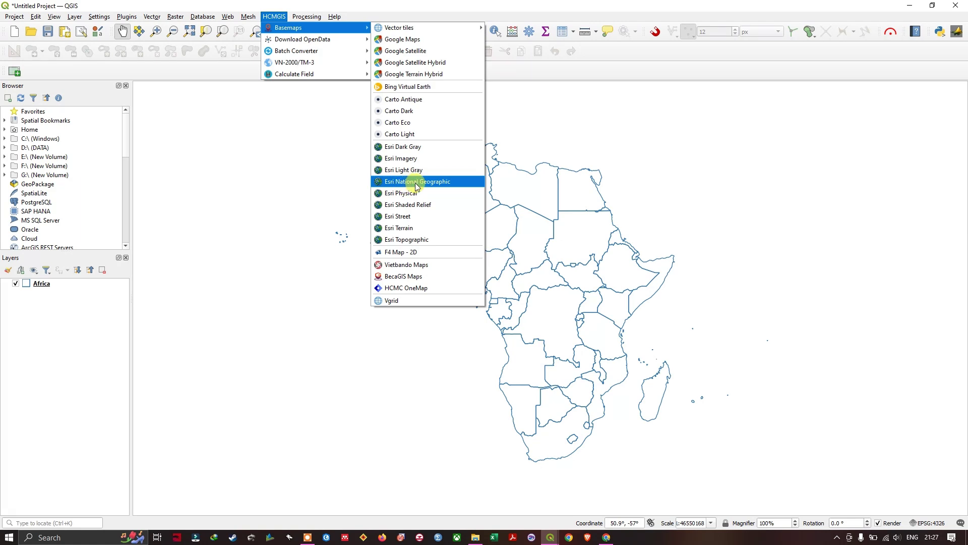
{"action": "left_click", "coordinate": [416, 185]}
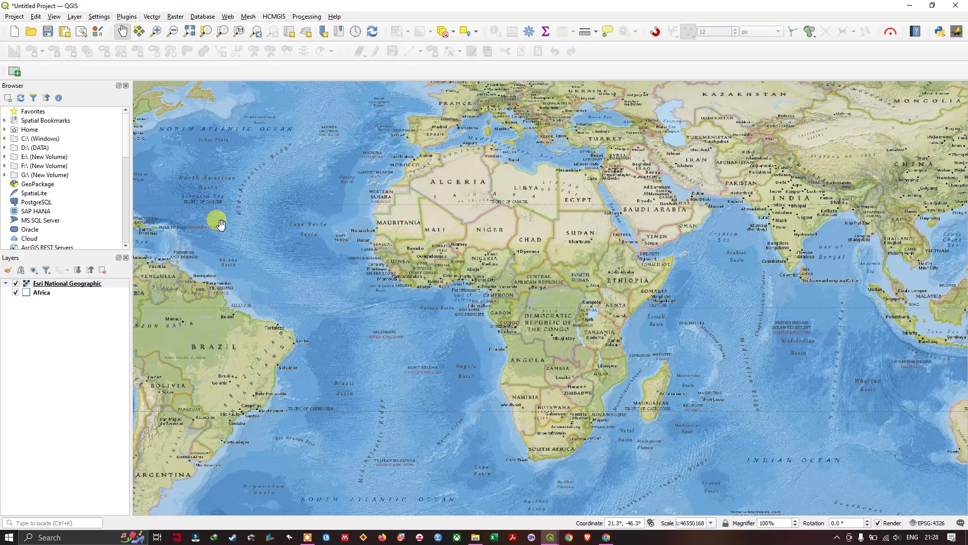
Place the Africa layer above the Esri National Geographic basemap and return to the Standard A4 Landscape _2 layout
{"action": "left_click", "coordinate": [49, 294]}
{"action": "left_click_drag", "start_coordinate": [49, 295], "coordinate": [63, 284]}
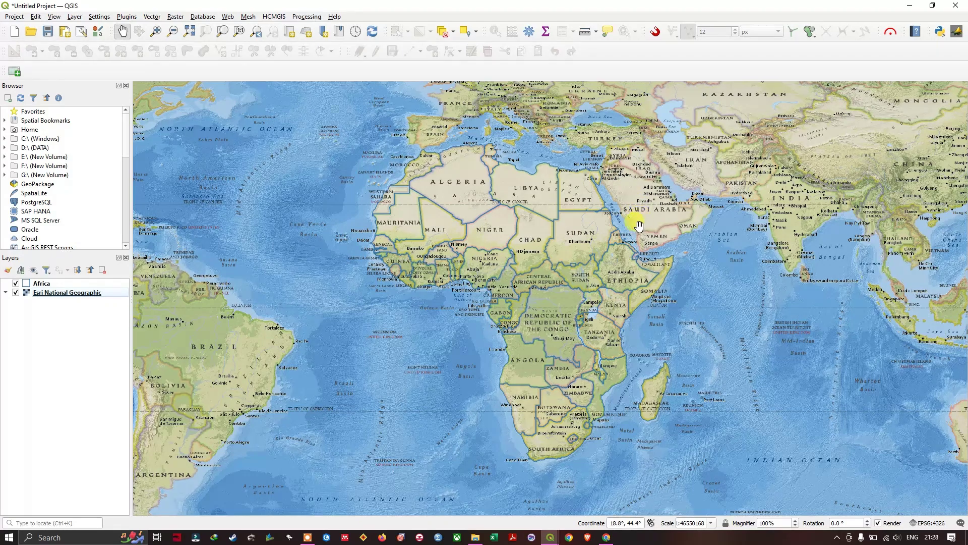
{"action": "mouse_move", "coordinate": [554, 537]}
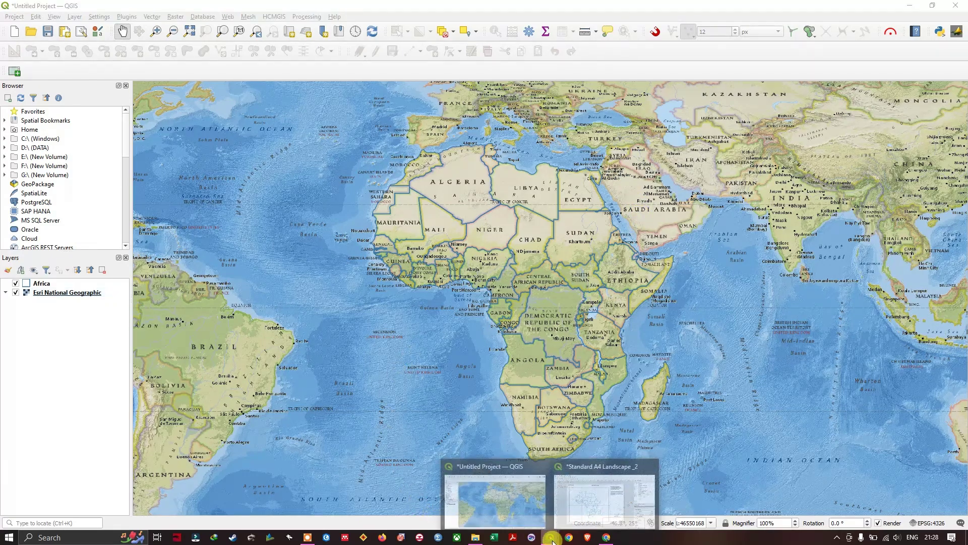
{"action": "left_click", "coordinate": [584, 488]}
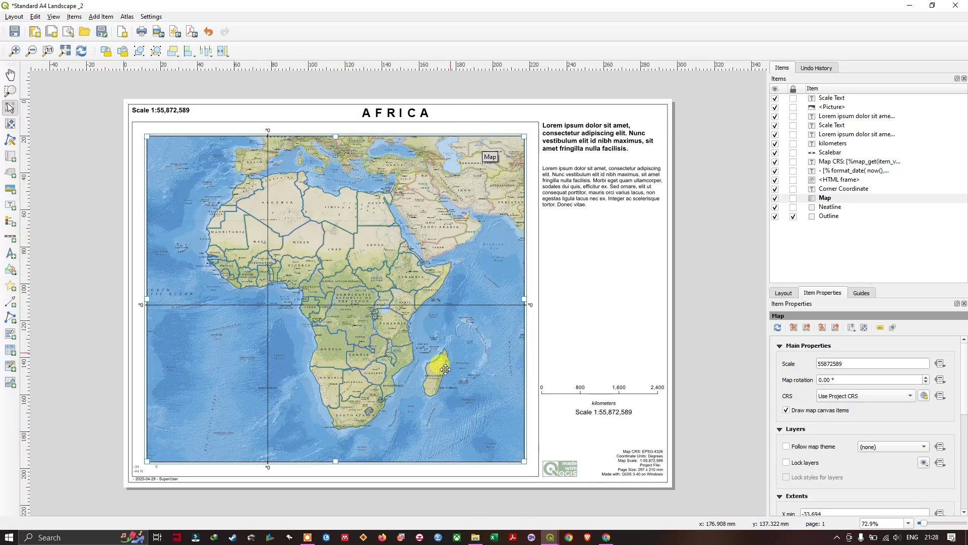
Examine the bold text label's full text and the body text label below it
{"action": "left_click", "coordinate": [586, 132]}
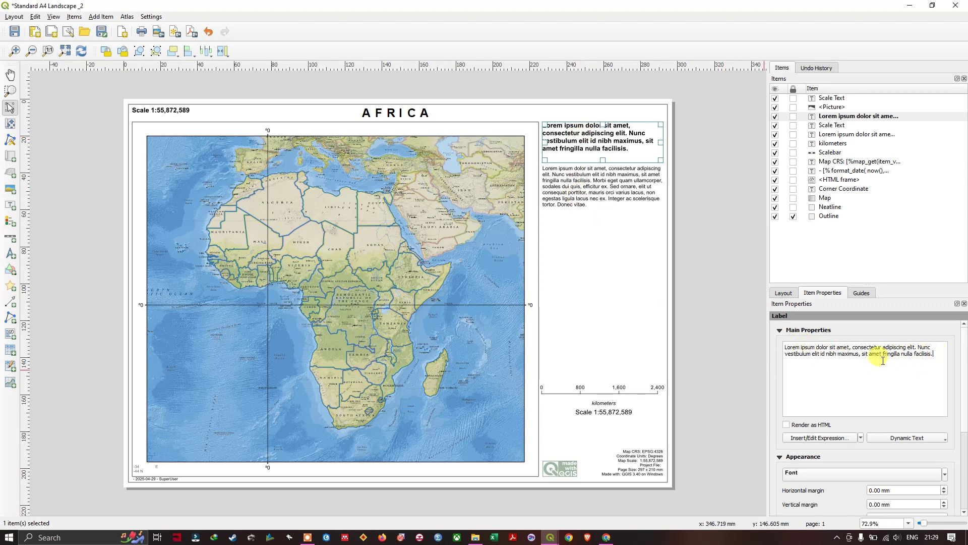
{"action": "left_click", "coordinate": [805, 347], "text": "shift"}
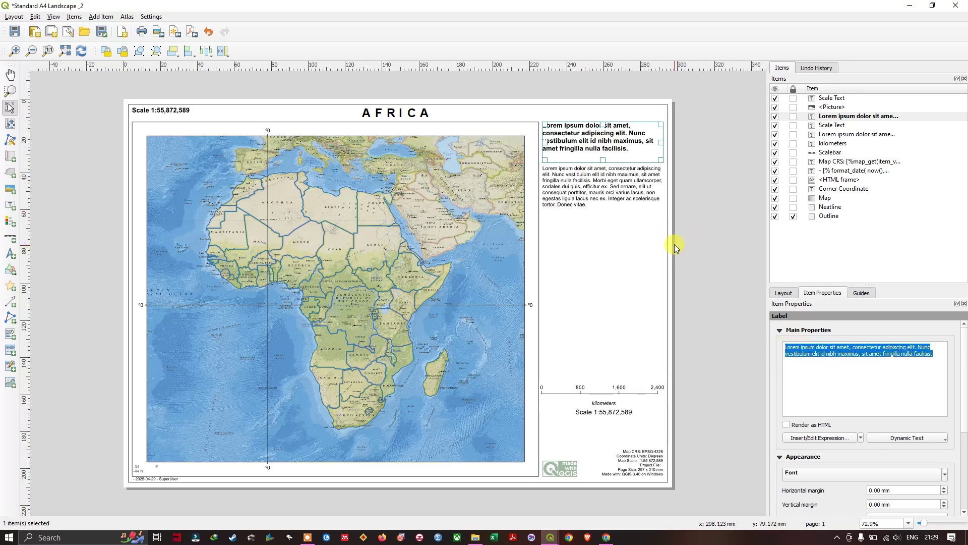
{"action": "left_click", "coordinate": [589, 189]}
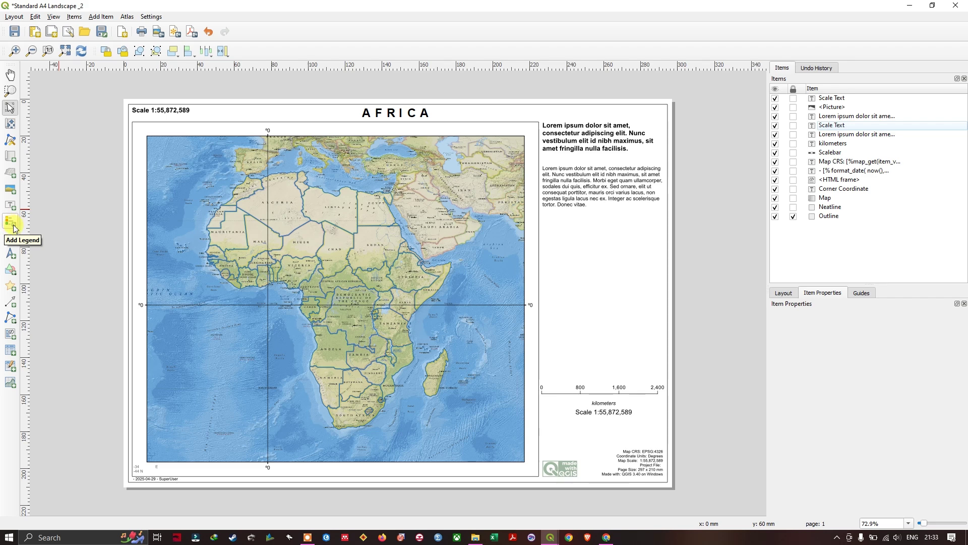
Add a legend in the blank area below the body text and relabel its basemap entry Esri National Geographic Basemap
{"action": "left_click", "coordinate": [101, 17]}
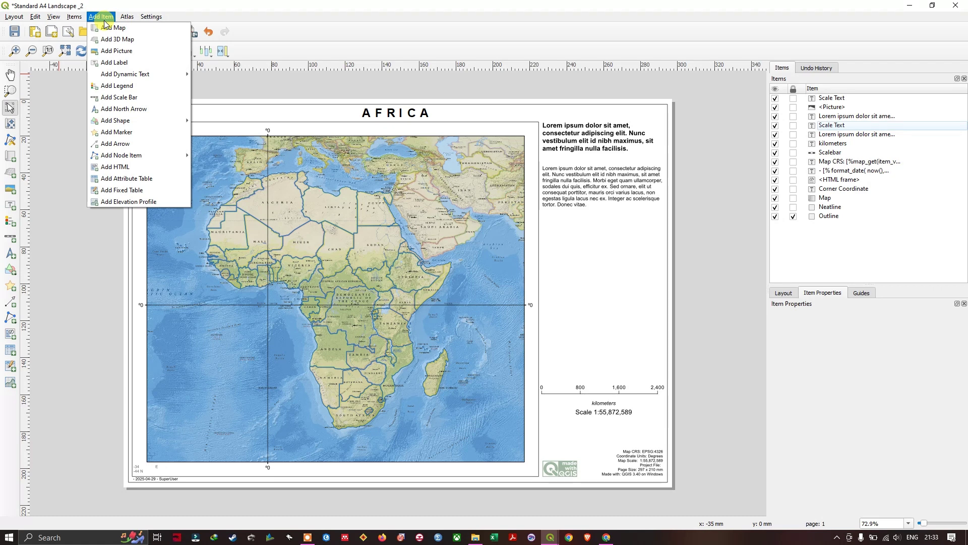
{"action": "left_click", "coordinate": [119, 89]}
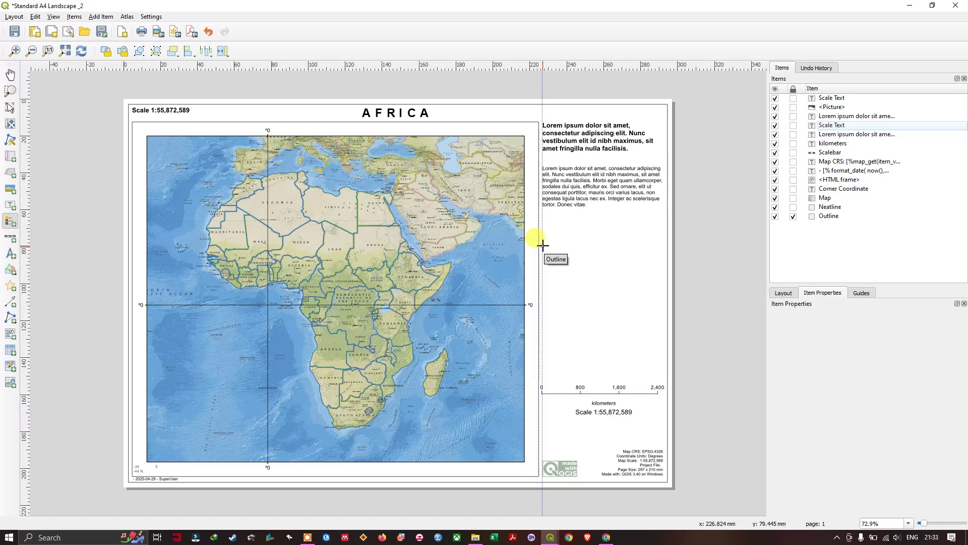
{"action": "left_click_drag", "start_coordinate": [543, 246], "coordinate": [662, 325]}
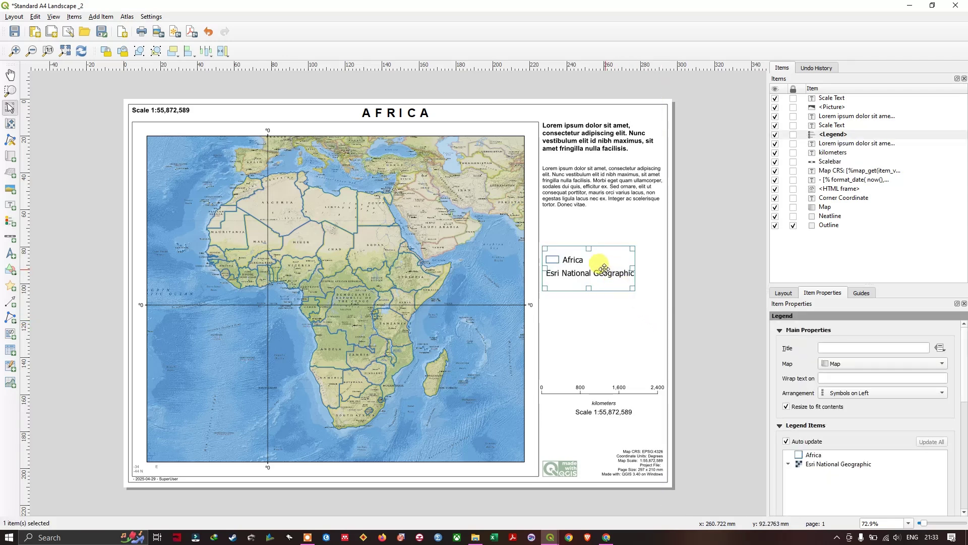
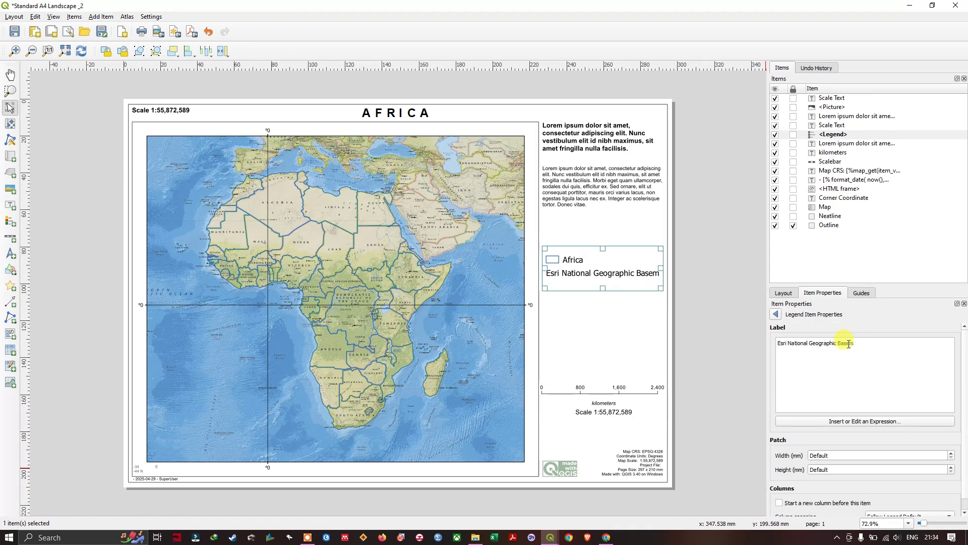
{"action": "type", "text": "ap"}
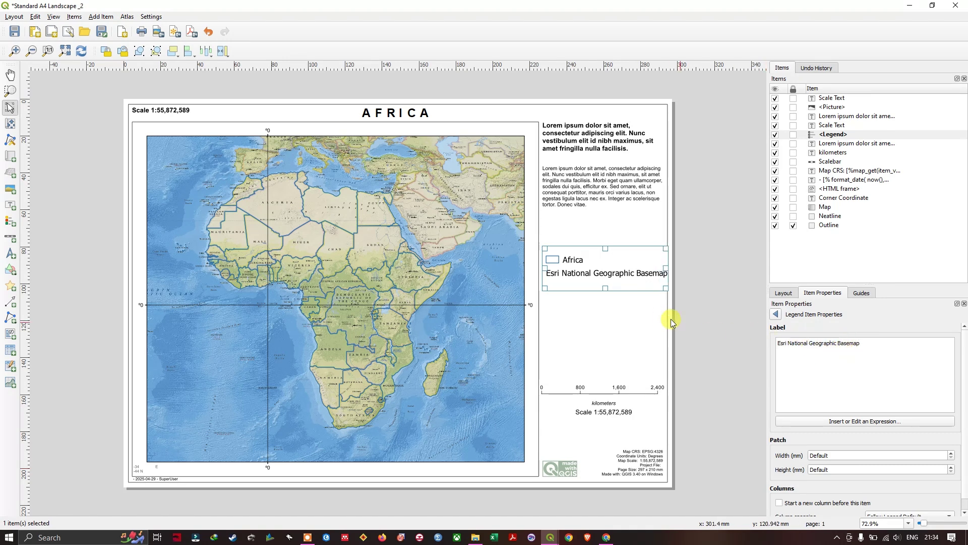
{"action": "left_click", "coordinate": [776, 315]}
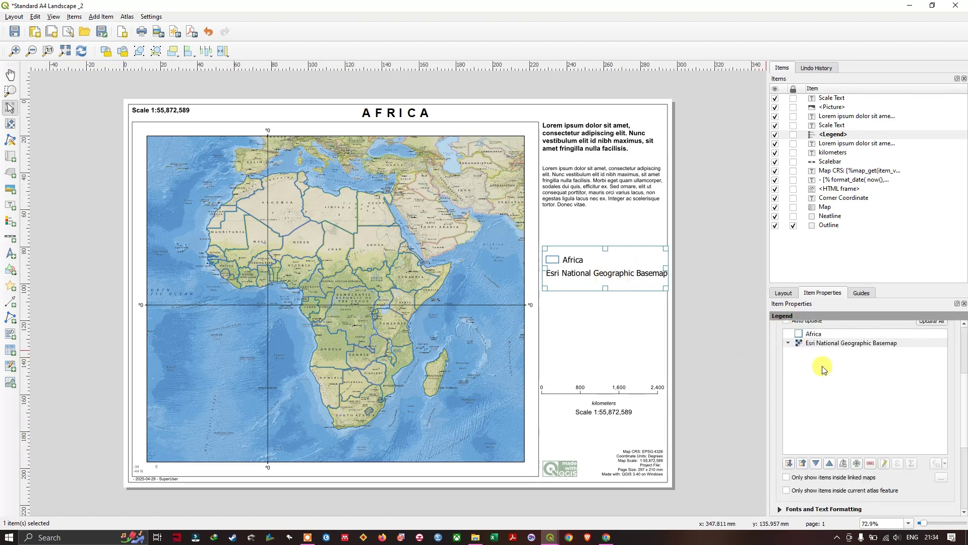
Set the legend's item label font size to 9 points
{"action": "left_click", "coordinate": [823, 336]}
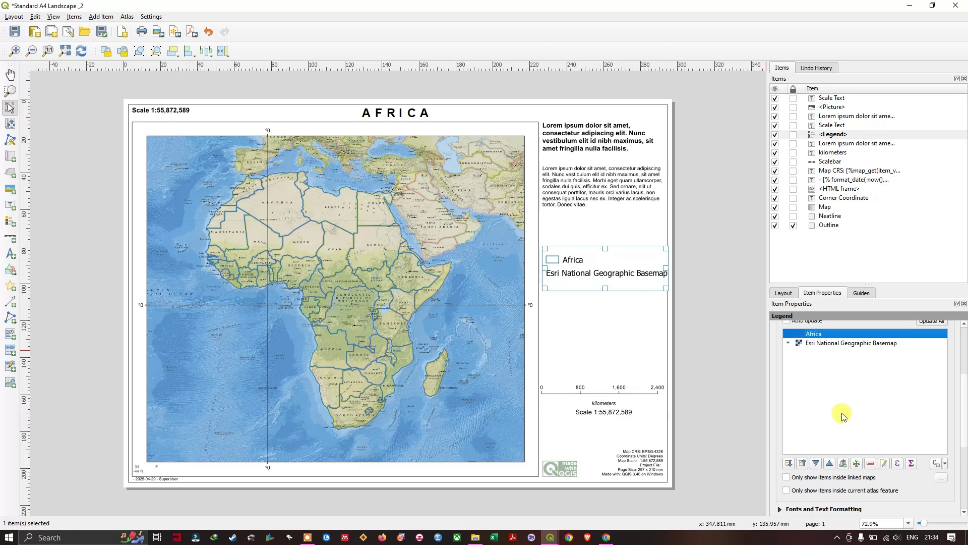
{"action": "scroll", "coordinate": [842, 443], "scroll_direction": "down", "scroll_amount": 3}
{"action": "scroll", "coordinate": [806, 404], "scroll_direction": "up", "scroll_amount": 4}
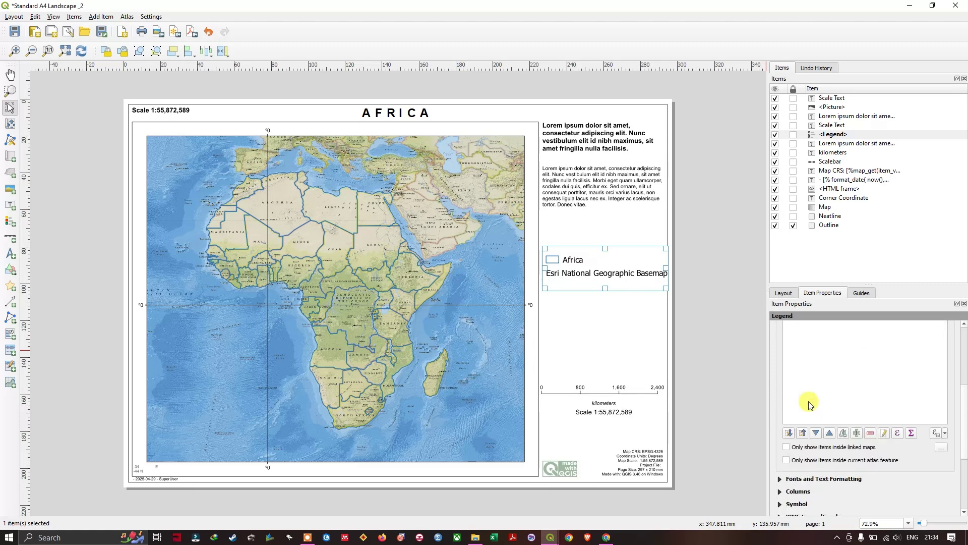
{"action": "scroll", "coordinate": [825, 398], "scroll_direction": "down", "scroll_amount": 1}
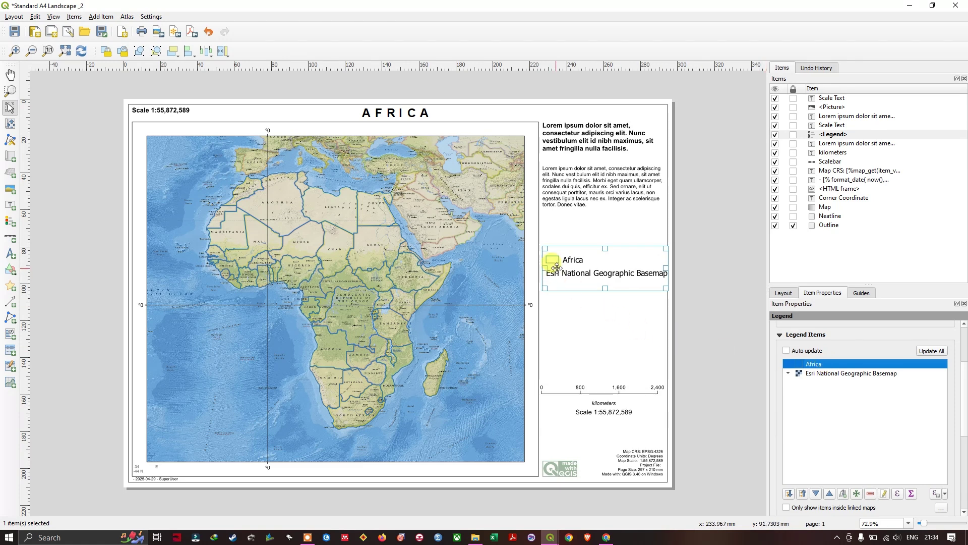
{"action": "scroll", "coordinate": [869, 447], "scroll_direction": "down", "scroll_amount": 3}
{"action": "scroll", "coordinate": [864, 434], "scroll_direction": "up", "scroll_amount": 3}
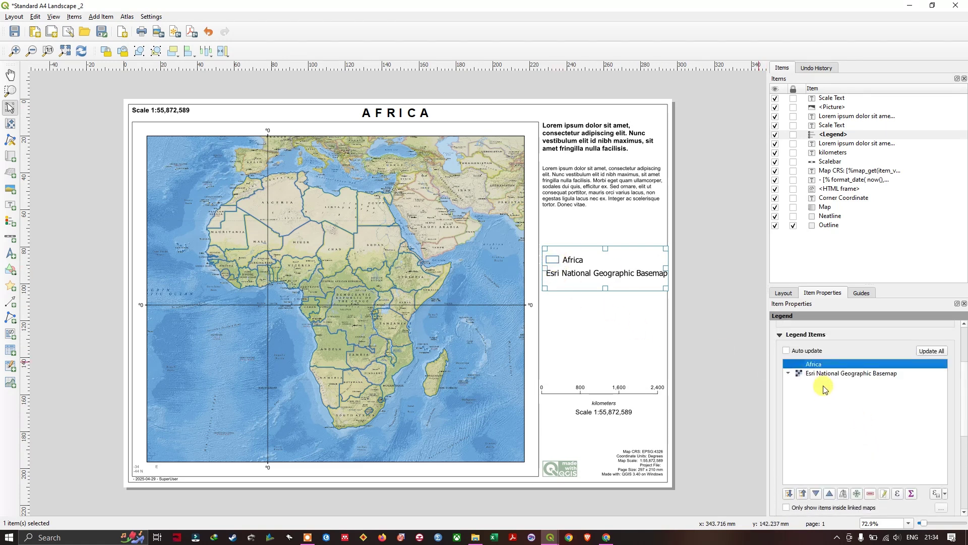
{"action": "scroll", "coordinate": [853, 429], "scroll_direction": "down", "scroll_amount": 5}
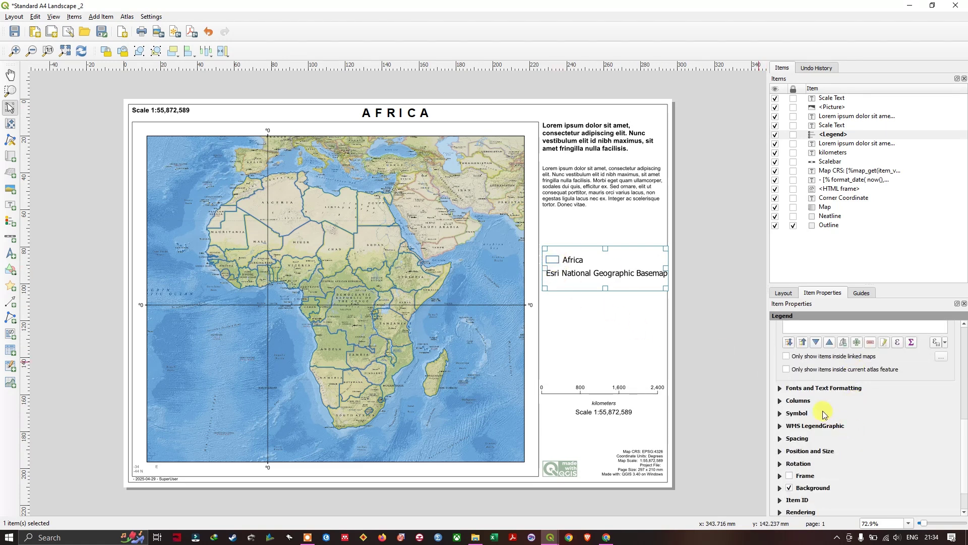
{"action": "left_click", "coordinate": [779, 388]}
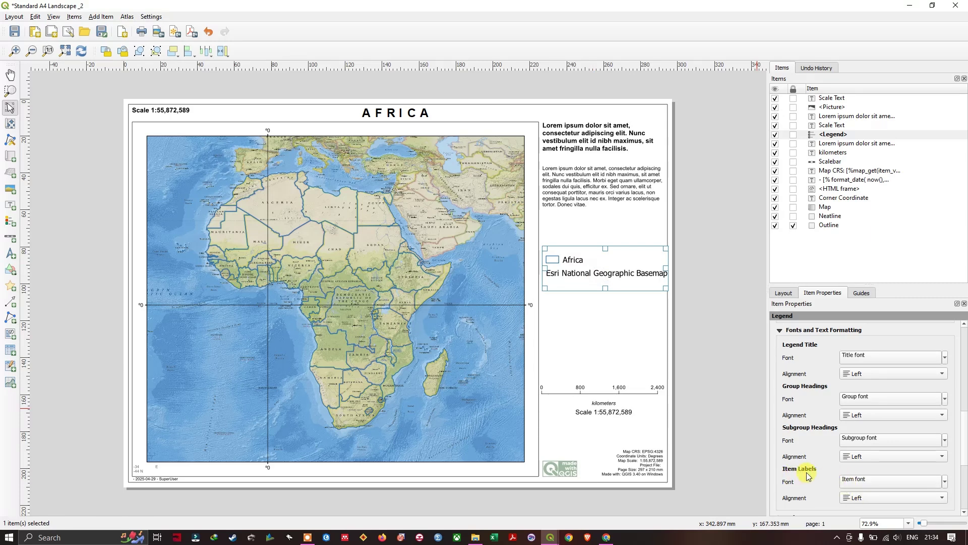
{"action": "left_click", "coordinate": [874, 482]}
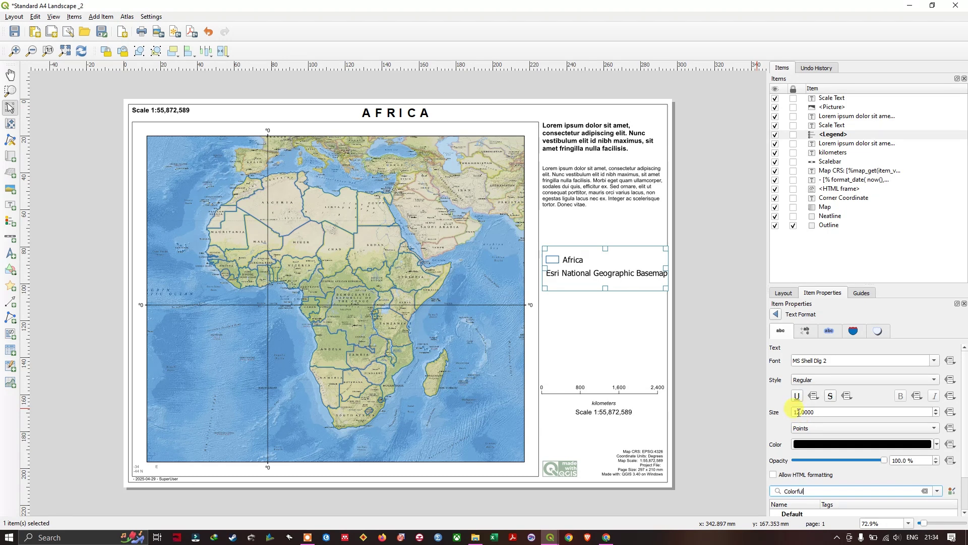
{"action": "left_click_drag", "start_coordinate": [800, 412], "coordinate": [792, 410]}
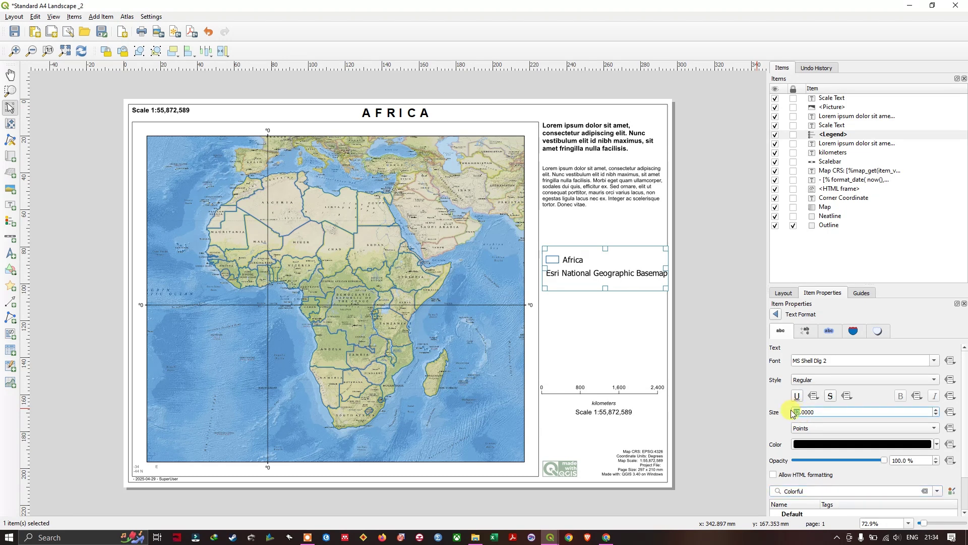
{"action": "type", "text": "9"}
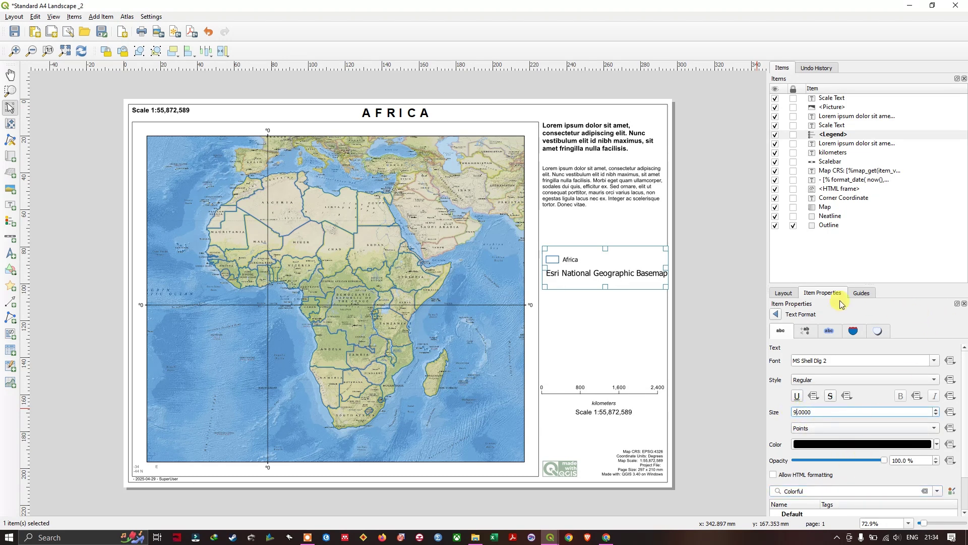
{"action": "left_click", "coordinate": [775, 315]}
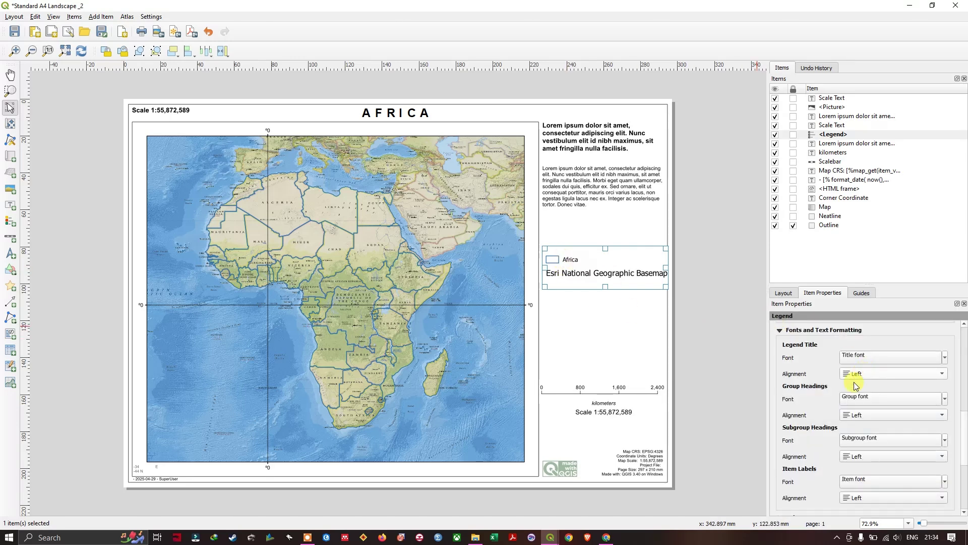
Set the legend's subgroup heading font size to 9 points
{"action": "left_click", "coordinate": [873, 443]}
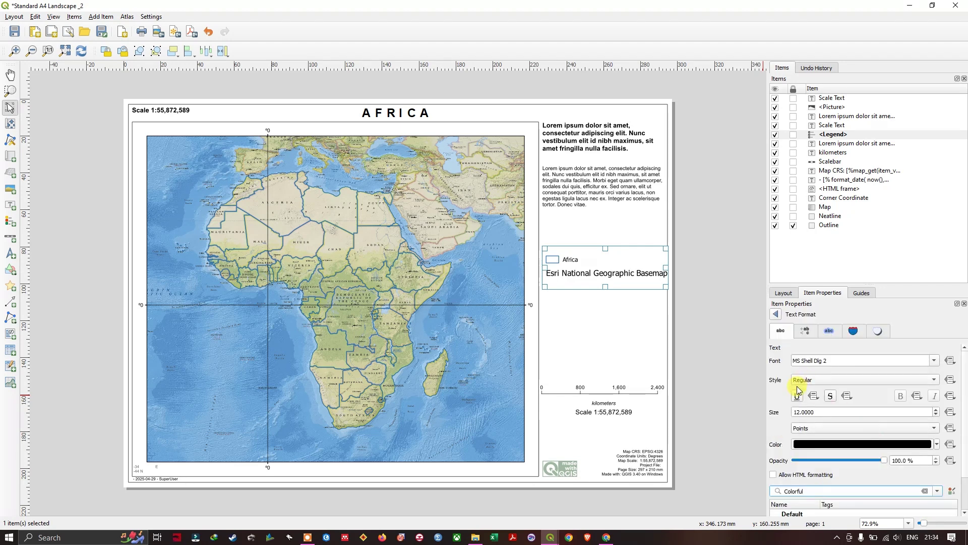
{"action": "left_click", "coordinate": [797, 412]}
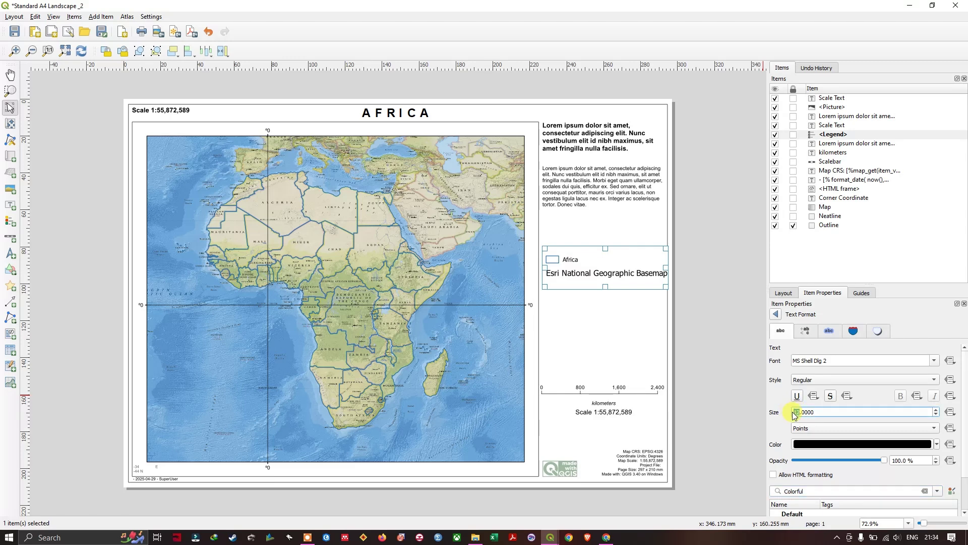
{"action": "type", "text": "9"}
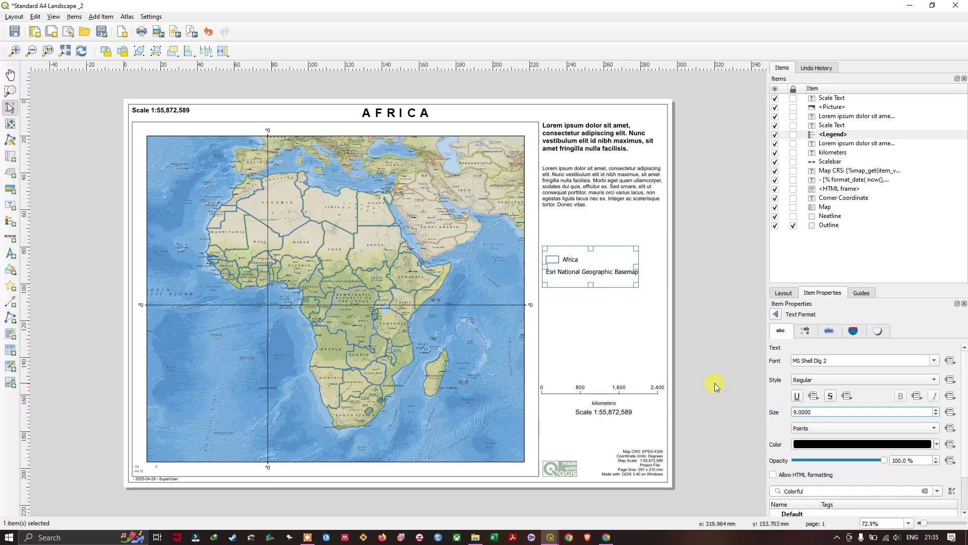
{"action": "left_click", "coordinate": [715, 386]}
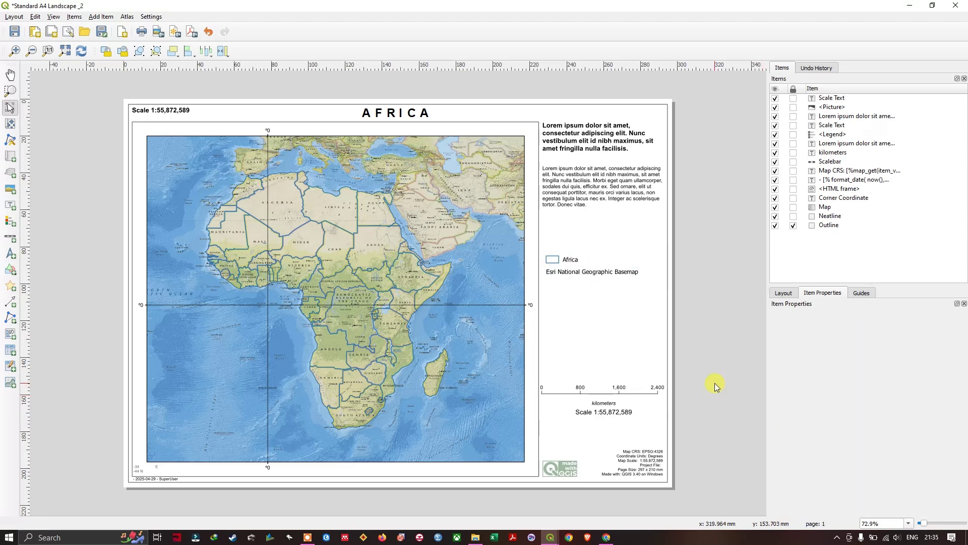
Move the legend down the side column into the blank area closer to the scalebar
{"action": "left_click", "coordinate": [574, 280]}
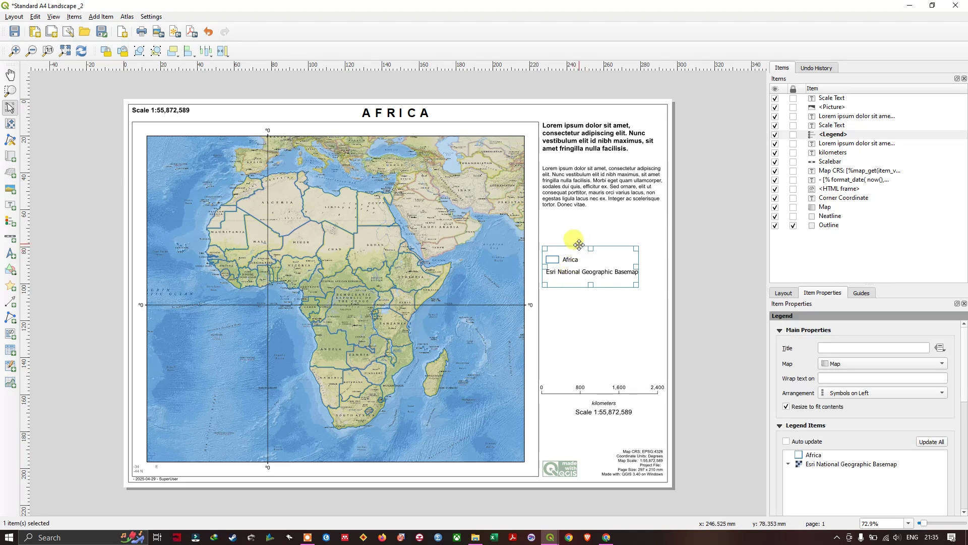
{"action": "left_click_drag", "start_coordinate": [579, 245], "coordinate": [588, 299]}
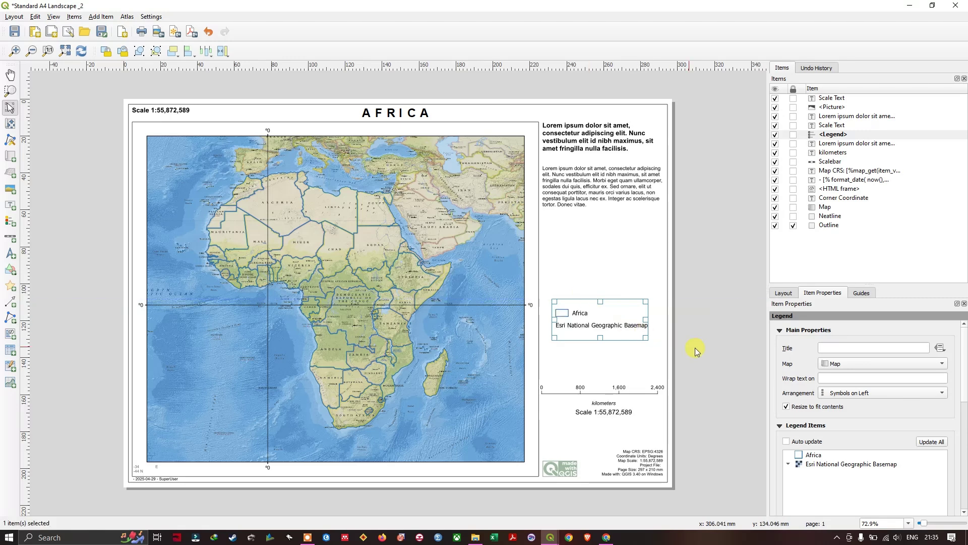
{"action": "left_click", "coordinate": [714, 352]}
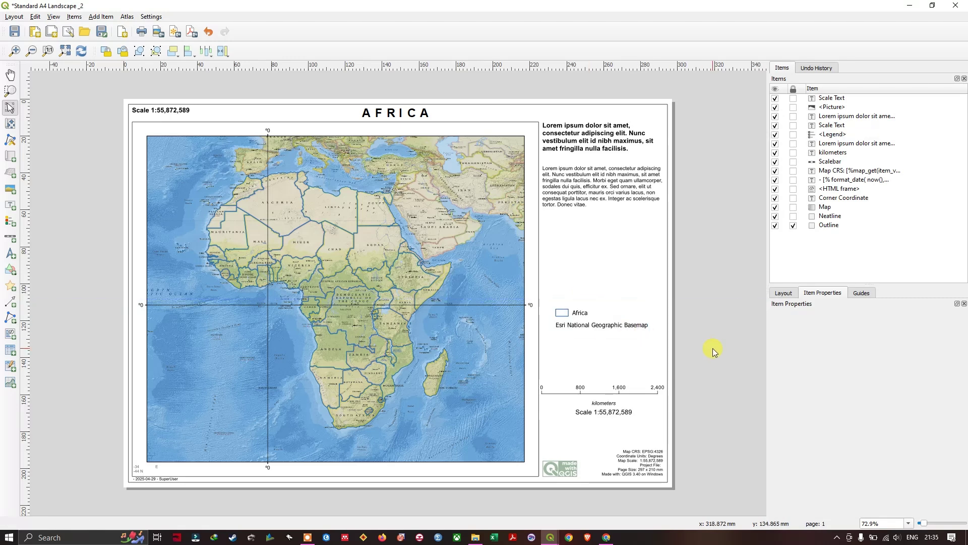
Try a frame around the legend
{"action": "left_click", "coordinate": [605, 325]}
{"action": "scroll", "coordinate": [832, 382], "scroll_direction": "down", "scroll_amount": 5}
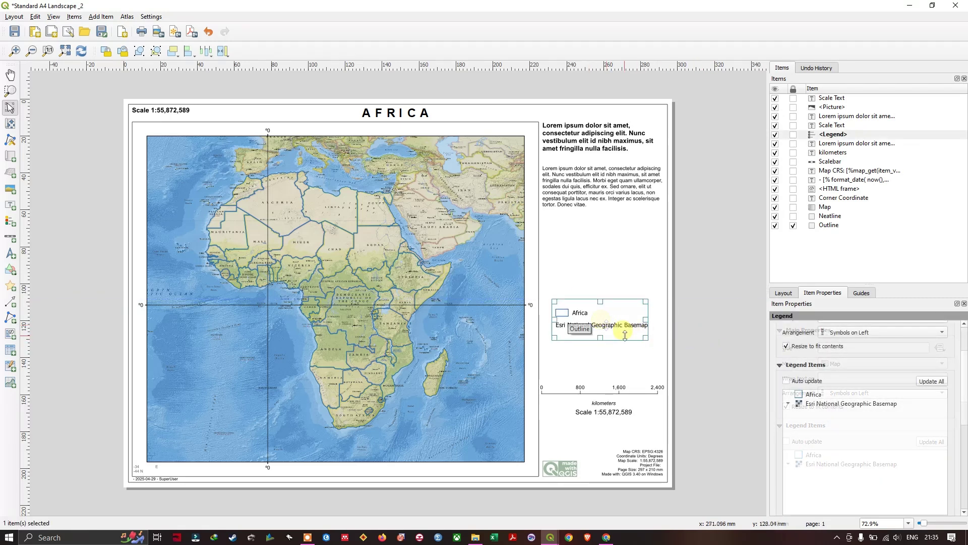
{"action": "scroll", "coordinate": [870, 393], "scroll_direction": "down", "scroll_amount": 5}
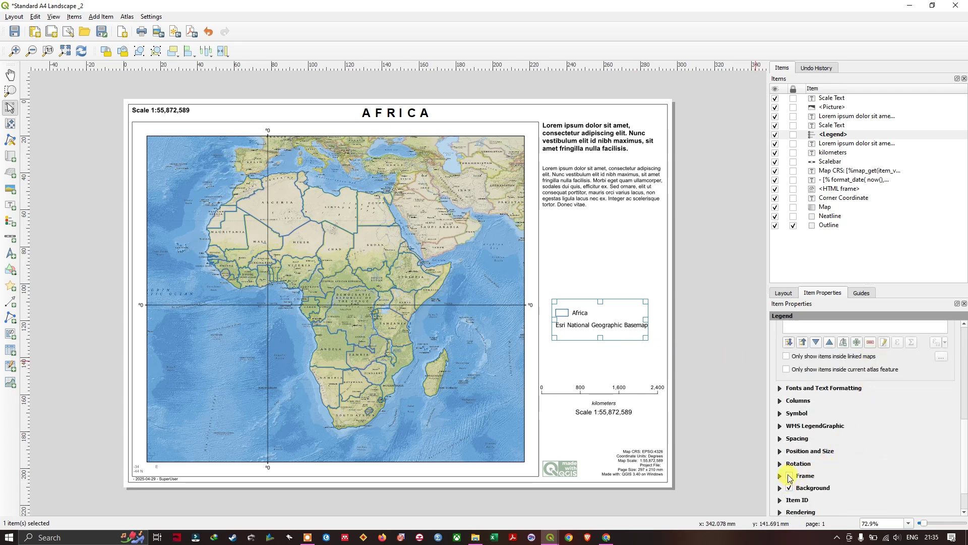
{"action": "left_click", "coordinate": [790, 476]}
{"action": "left_click", "coordinate": [698, 396]}
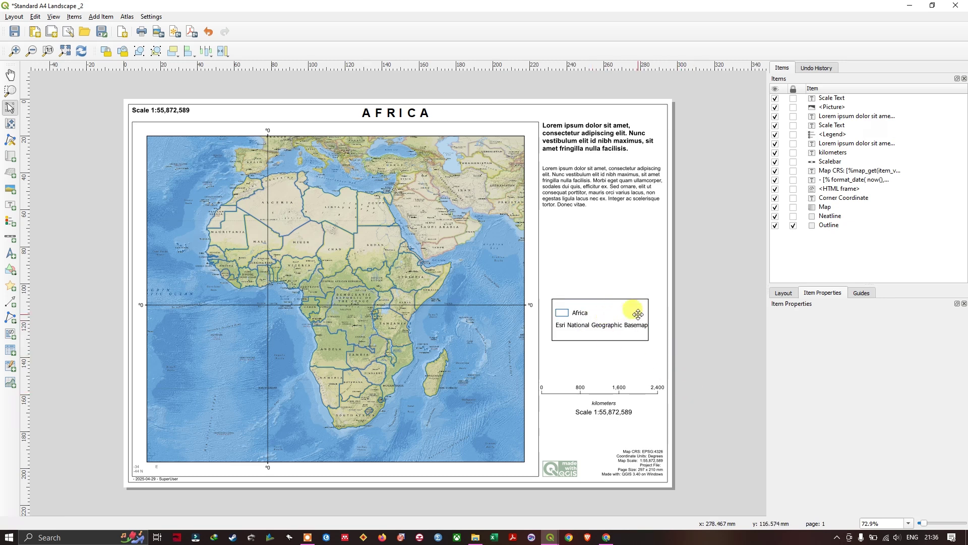
Check the legend's frame settings and turn the frame off
{"action": "left_click", "coordinate": [604, 327]}
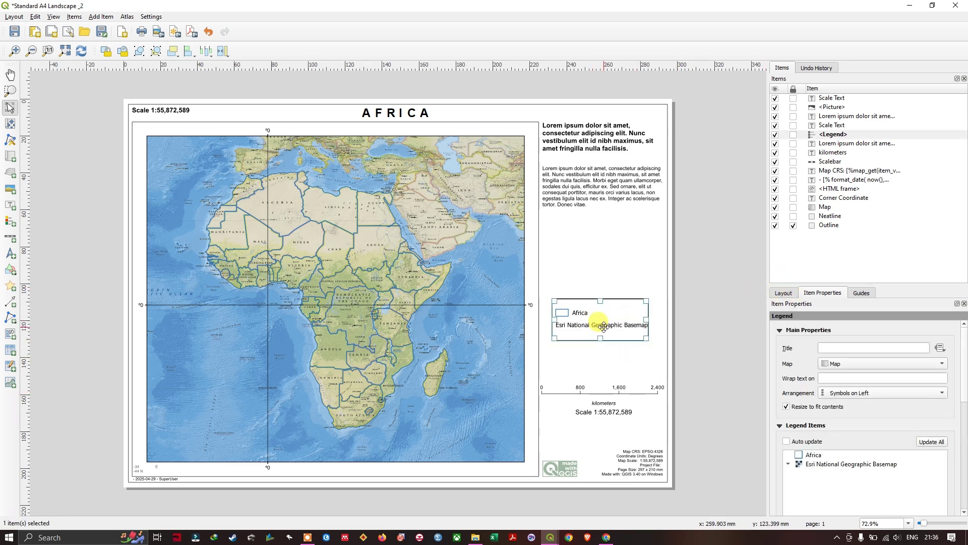
{"action": "scroll", "coordinate": [804, 404], "scroll_direction": "down", "scroll_amount": 10}
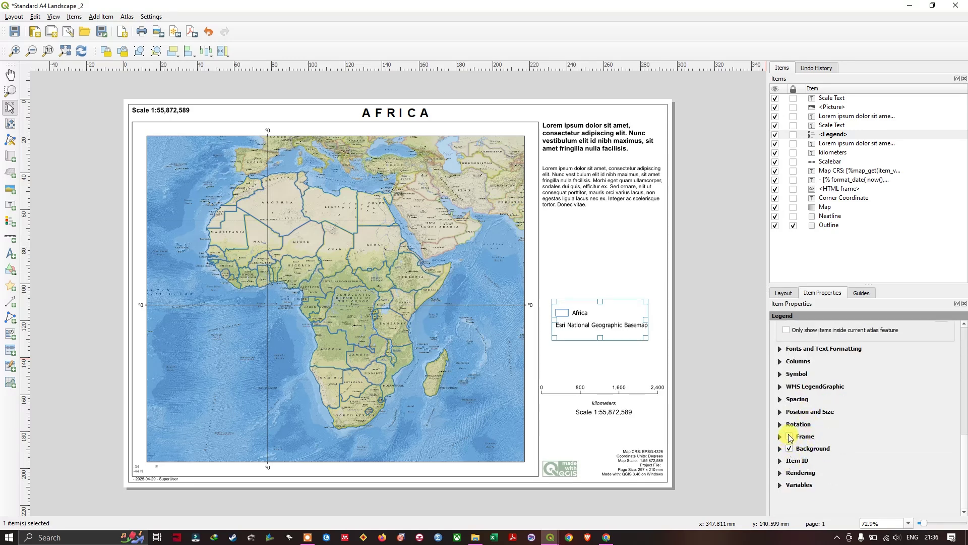
{"action": "left_click", "coordinate": [780, 437]}
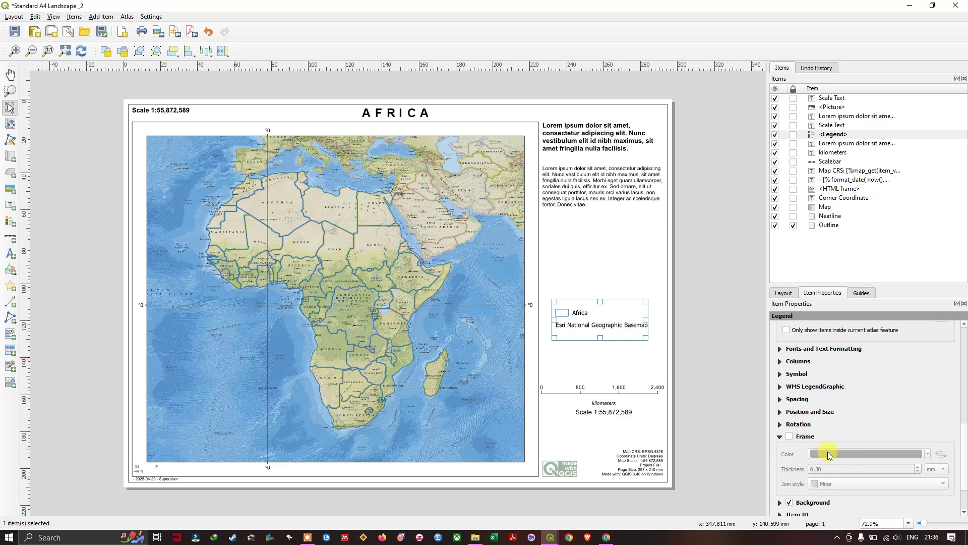
{"action": "left_click", "coordinate": [790, 436]}
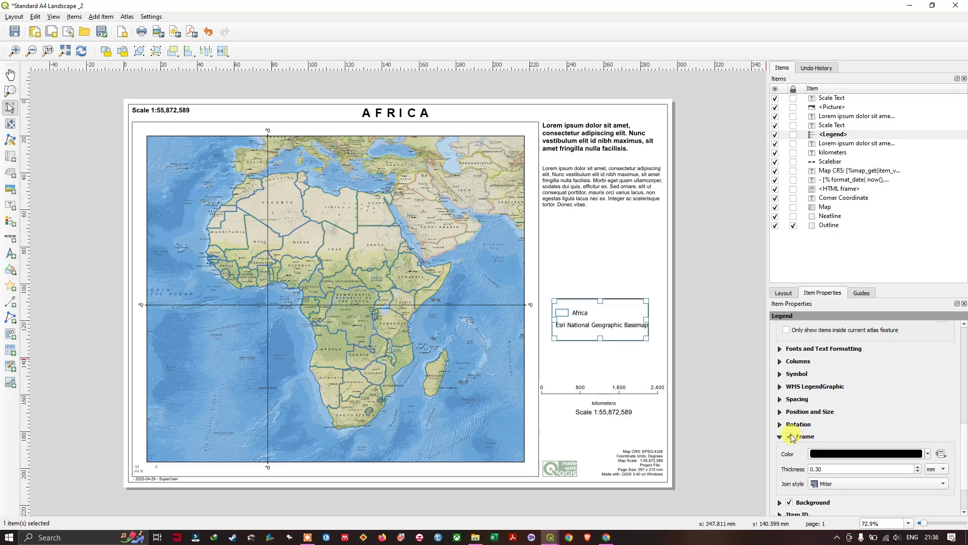
{"action": "left_click", "coordinate": [790, 437]}
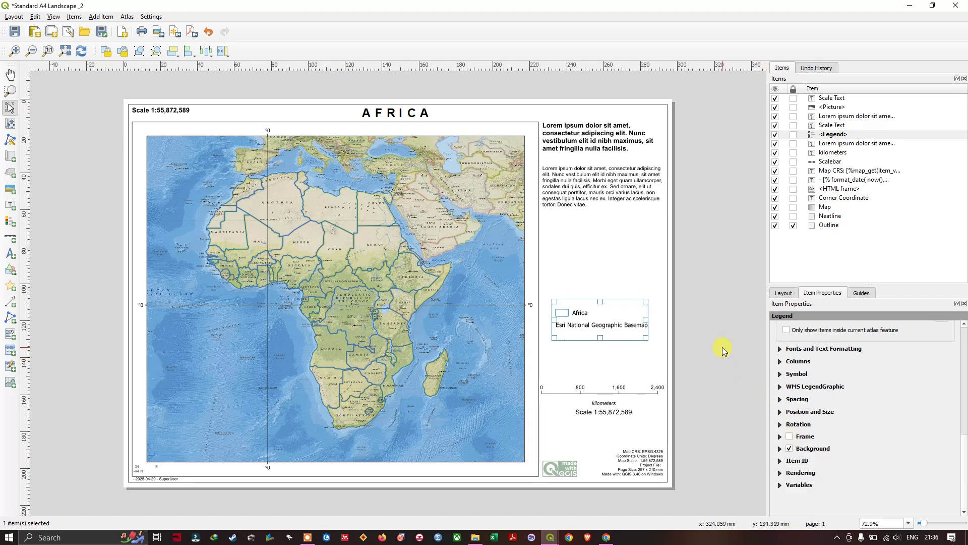
Review the grids defined on the Map item, from the kilometre grids to the degree grids
{"action": "left_click", "coordinate": [825, 207]}
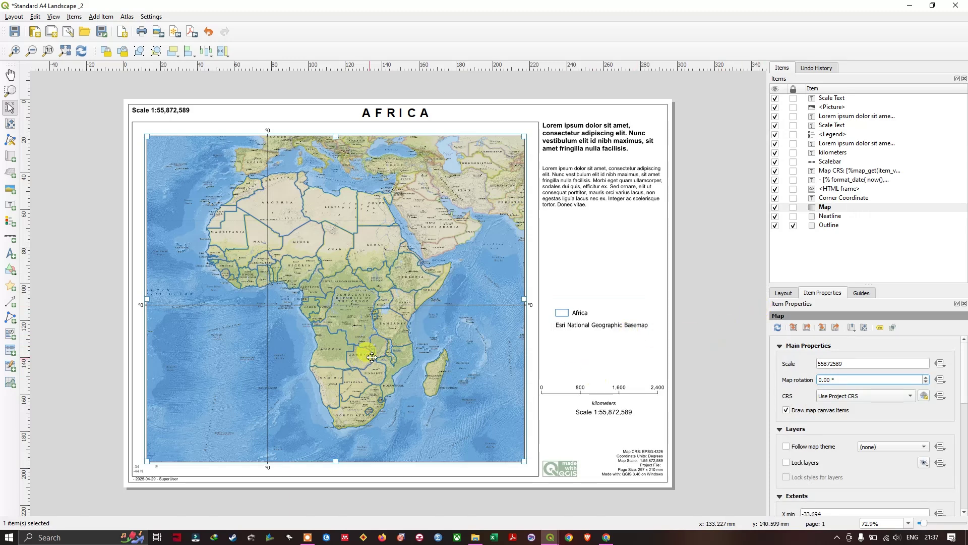
{"action": "left_click", "coordinate": [829, 206]}
{"action": "scroll", "coordinate": [825, 395], "scroll_direction": "down", "scroll_amount": 1}
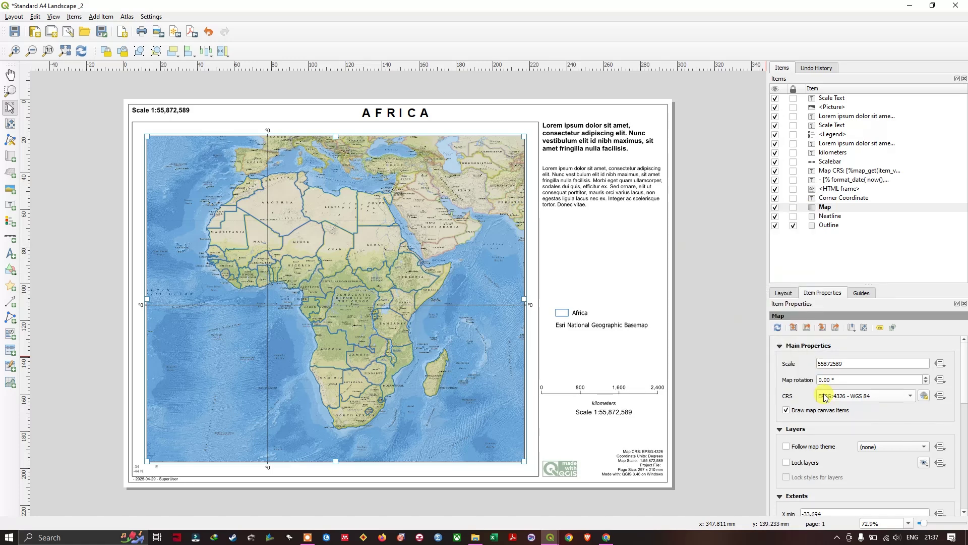
{"action": "scroll", "coordinate": [832, 425], "scroll_direction": "down", "scroll_amount": 6}
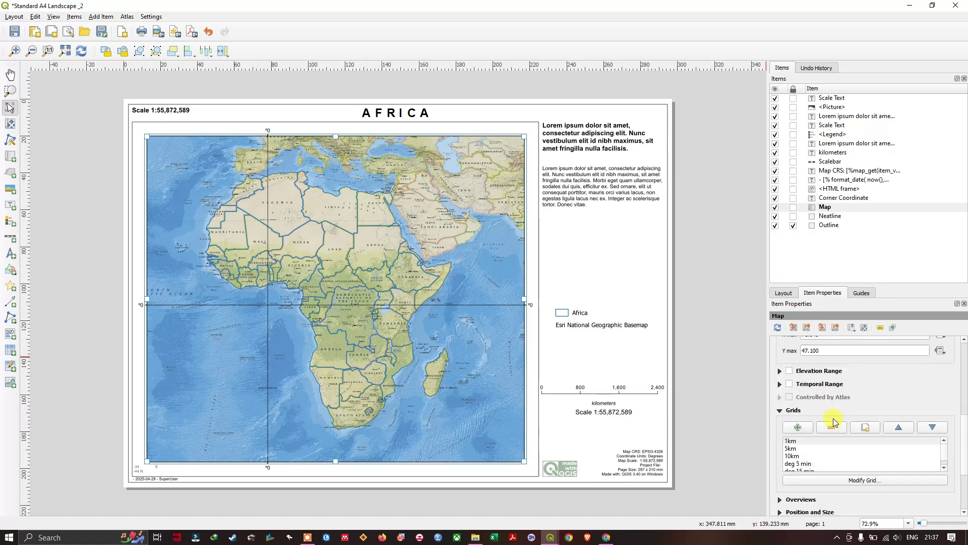
{"action": "left_click", "coordinate": [780, 380]}
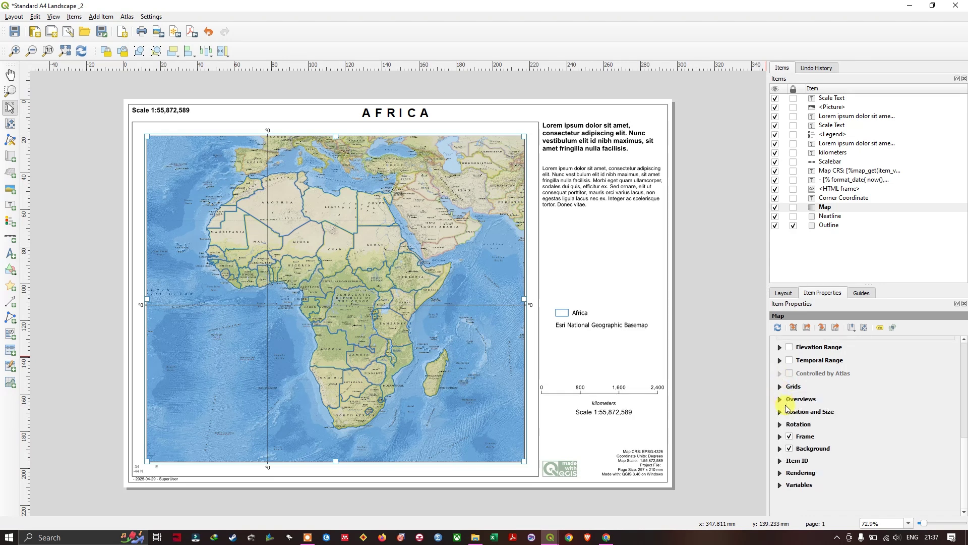
{"action": "left_click", "coordinate": [780, 387]}
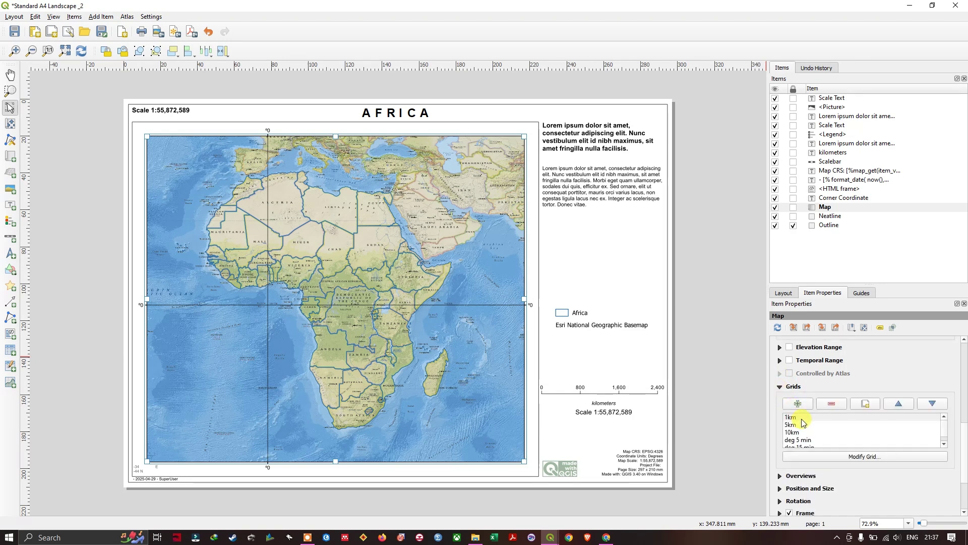
{"action": "scroll", "coordinate": [807, 424], "scroll_direction": "down", "scroll_amount": 2}
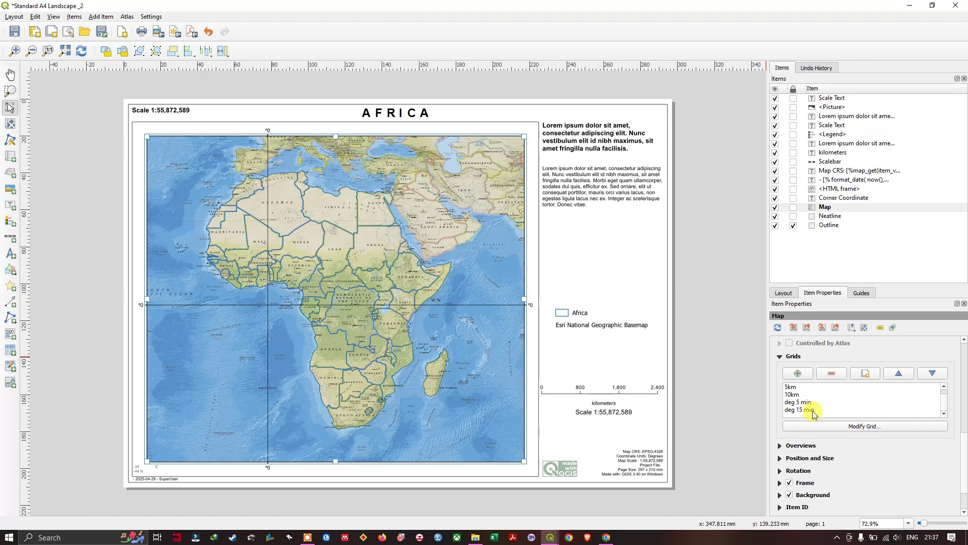
{"action": "left_click", "coordinate": [812, 410]}
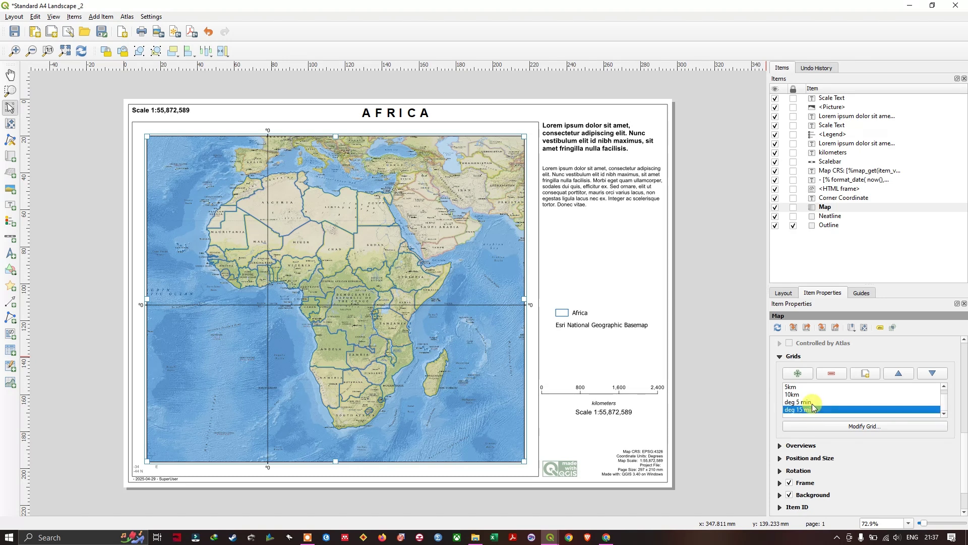
{"action": "left_click_drag", "start_coordinate": [809, 402], "coordinate": [804, 385]}
{"action": "scroll", "coordinate": [806, 388], "scroll_direction": "up", "scroll_amount": 3}
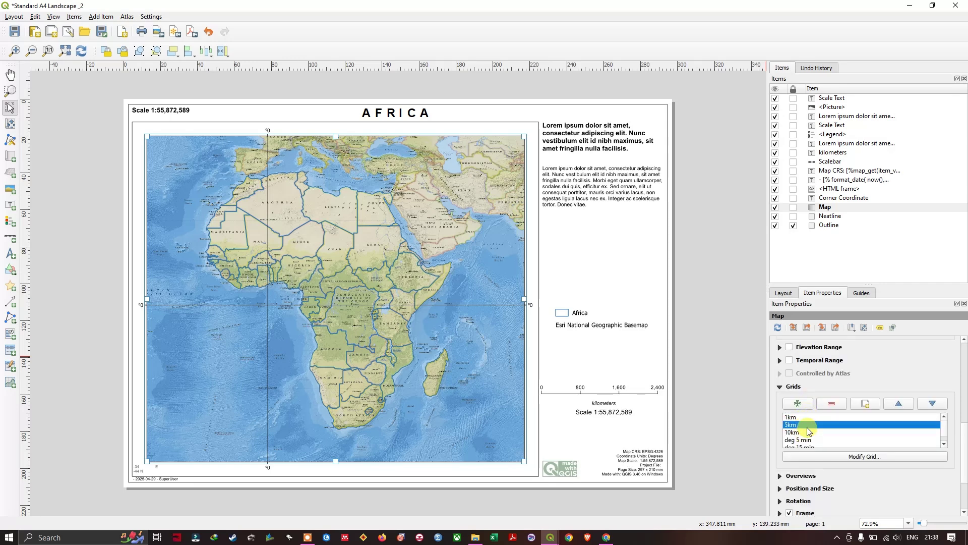
Remove the 1km, 5km, 10km and deg 5 min grids from the Map item
{"action": "left_click", "coordinate": [807, 416]}
{"action": "left_click", "coordinate": [831, 406]}
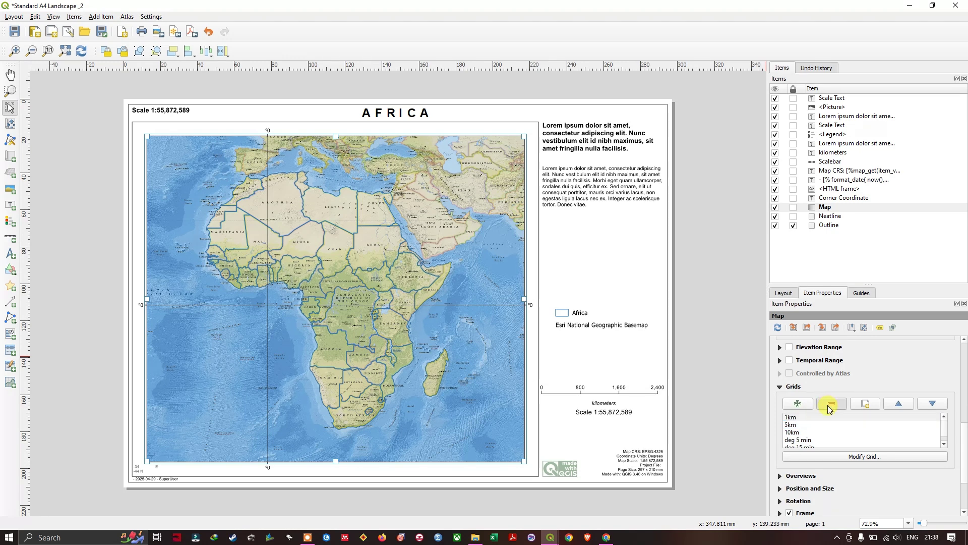
{"action": "left_click", "coordinate": [831, 406]}
{"action": "left_click", "coordinate": [831, 406]}
{"action": "left_click", "coordinate": [830, 406]}
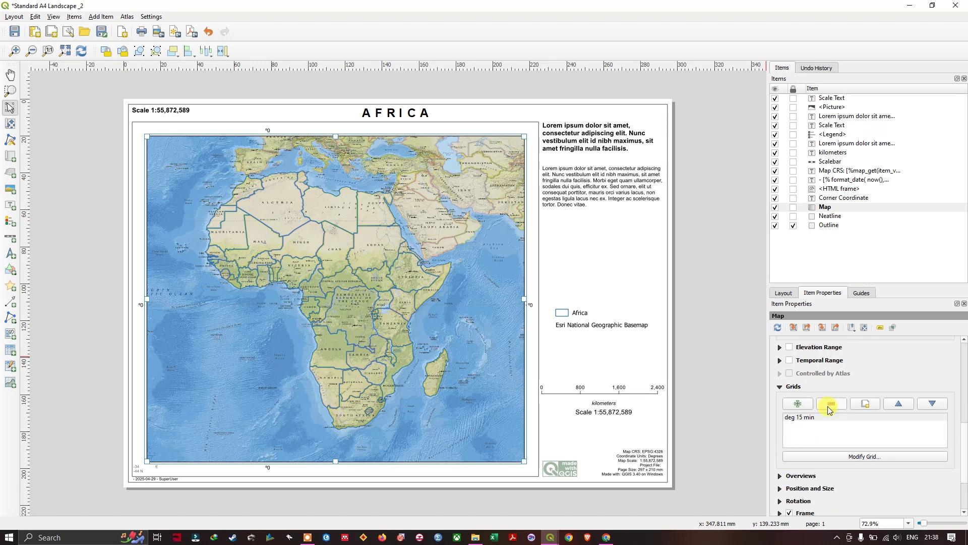
Remove the remaining deg 15 min grid from the Map item and add a new grid to it
{"action": "left_click", "coordinate": [830, 406]}
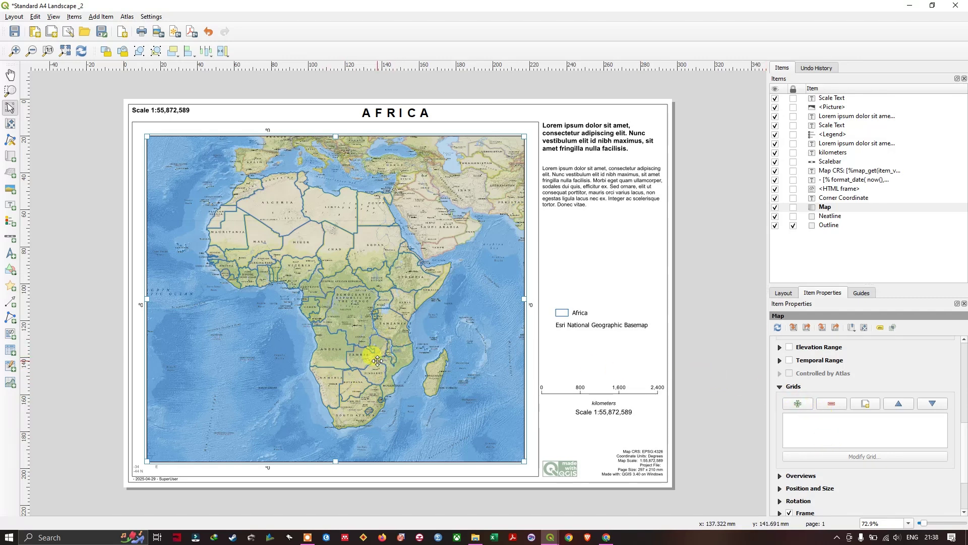
{"action": "left_click", "coordinate": [428, 310]}
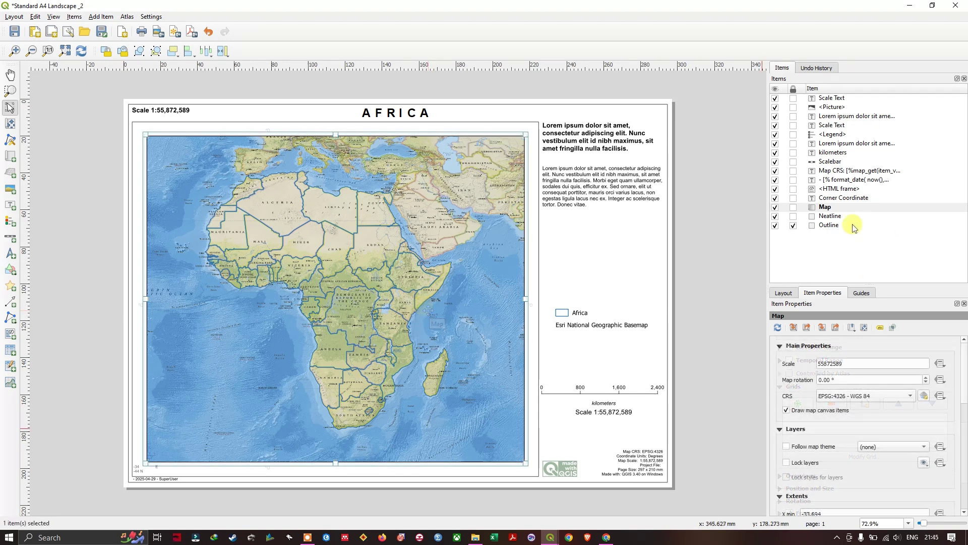
{"action": "left_click", "coordinate": [834, 208]}
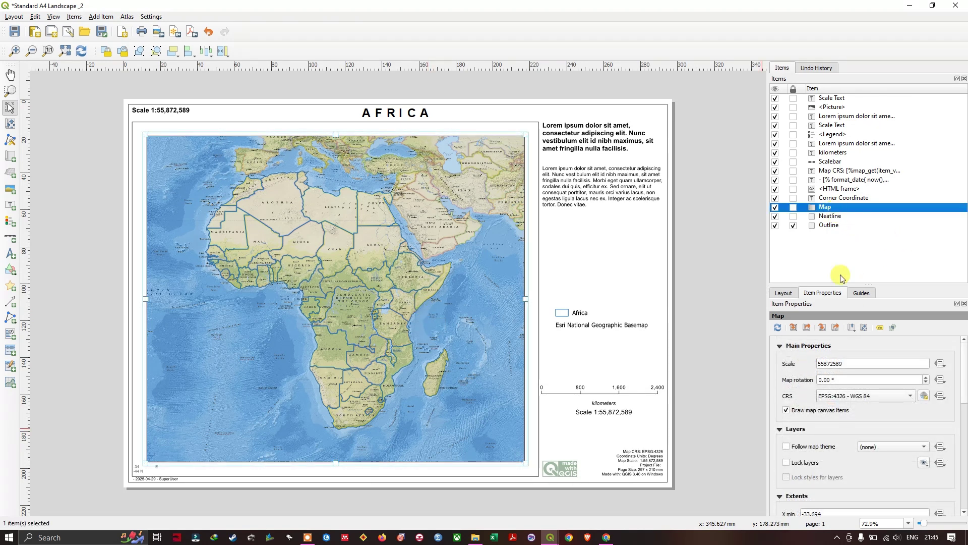
{"action": "scroll", "coordinate": [832, 460], "scroll_direction": "down", "scroll_amount": 4}
{"action": "scroll", "coordinate": [833, 443], "scroll_direction": "down", "scroll_amount": 2}
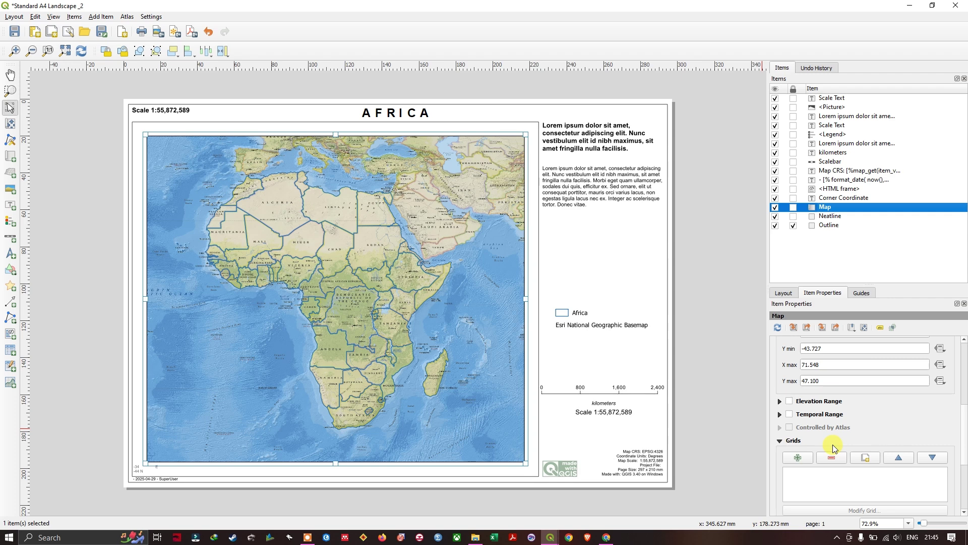
{"action": "left_click", "coordinate": [804, 459]}
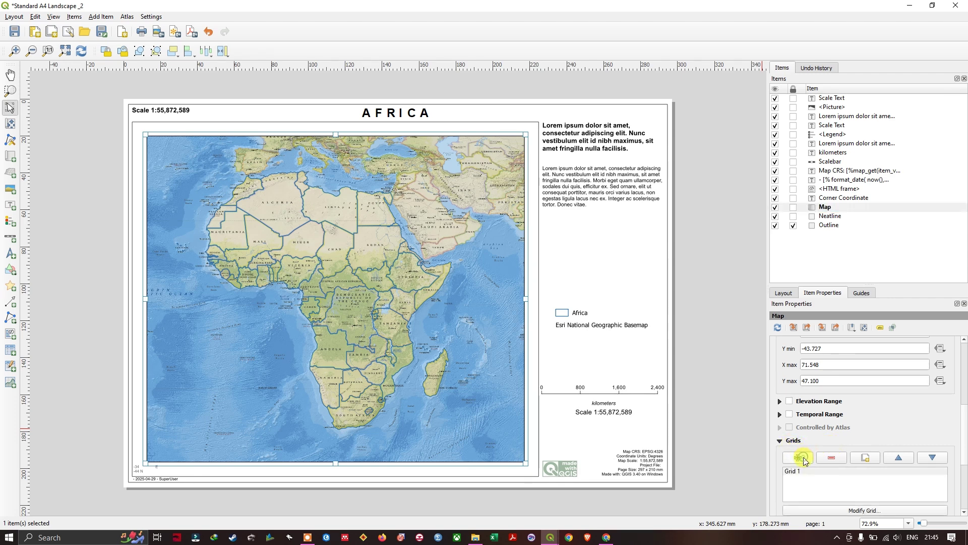
Set the new grid's X and Y intervals to 25 map units
{"action": "left_click", "coordinate": [865, 510]}
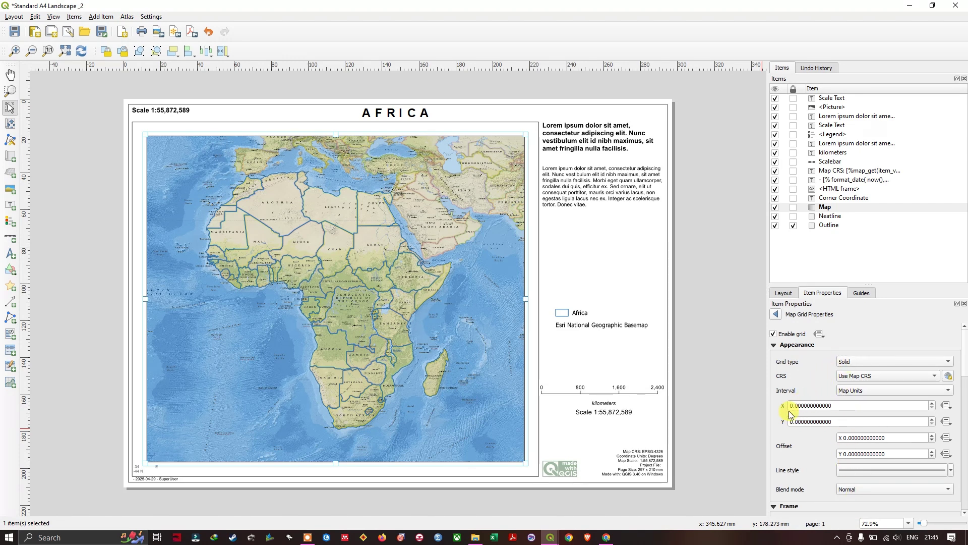
{"action": "left_click_drag", "start_coordinate": [793, 407], "coordinate": [788, 405]}
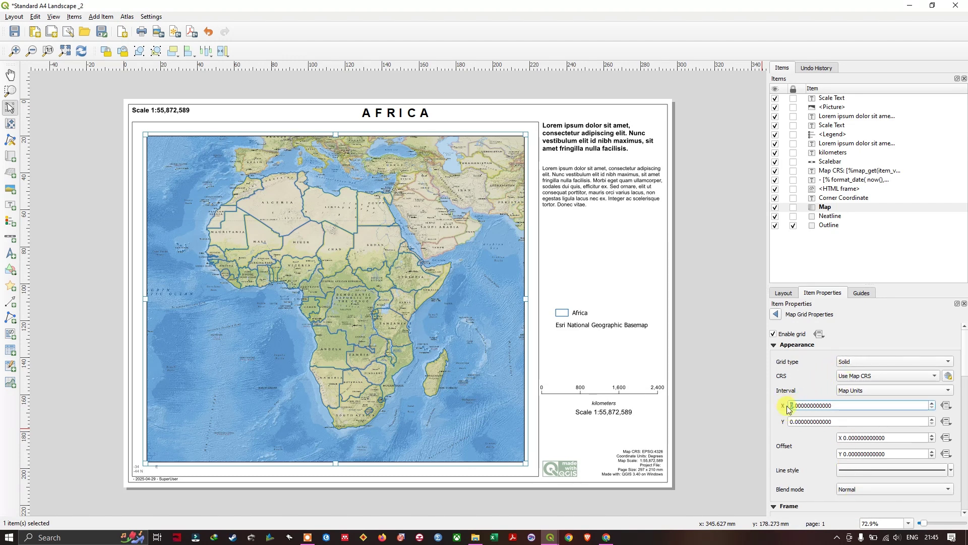
{"action": "type", "text": "25"}
{"action": "left_click", "coordinate": [791, 421]}
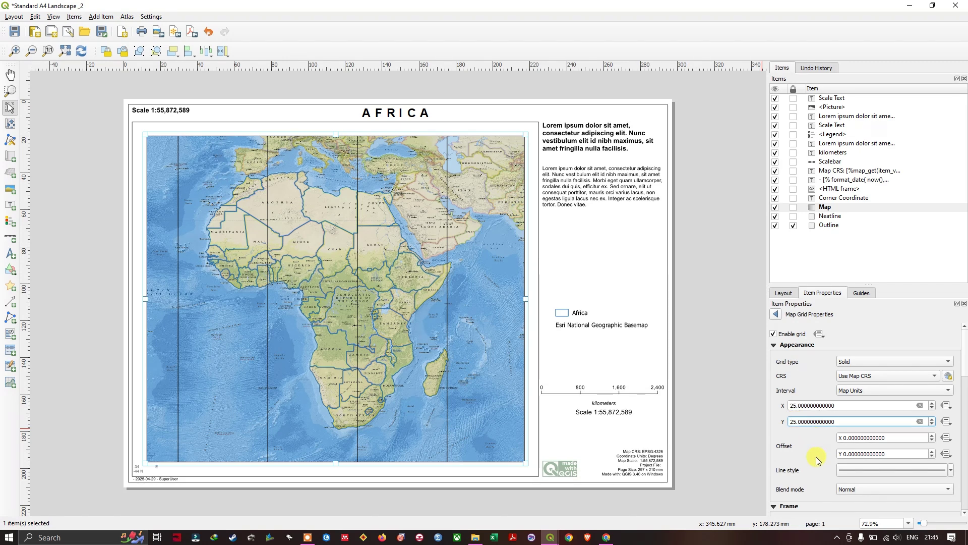
{"action": "left_click", "coordinate": [603, 298]}
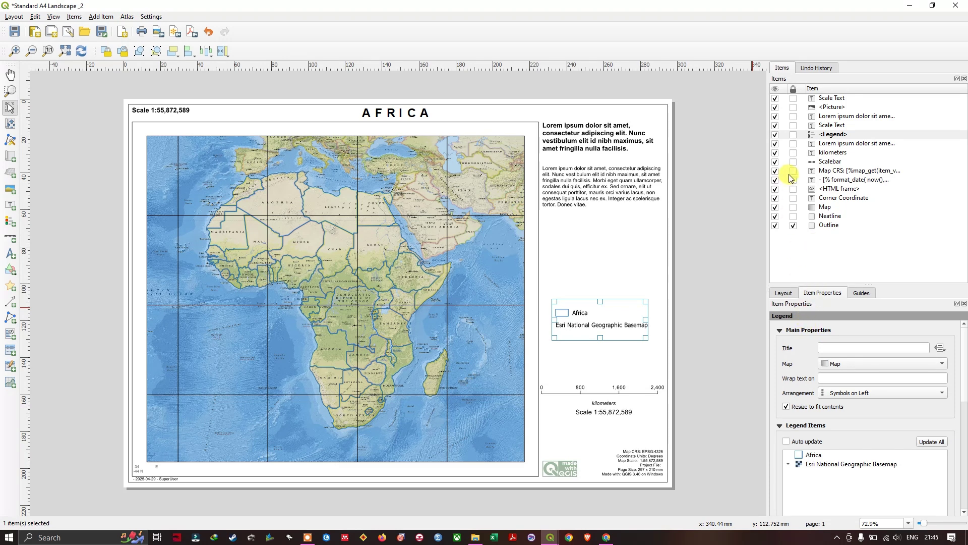
Turn on coordinate drawing in the properties of the Map item's Grid 1
{"action": "left_click", "coordinate": [825, 207]}
{"action": "scroll", "coordinate": [846, 445], "scroll_direction": "down", "scroll_amount": 5}
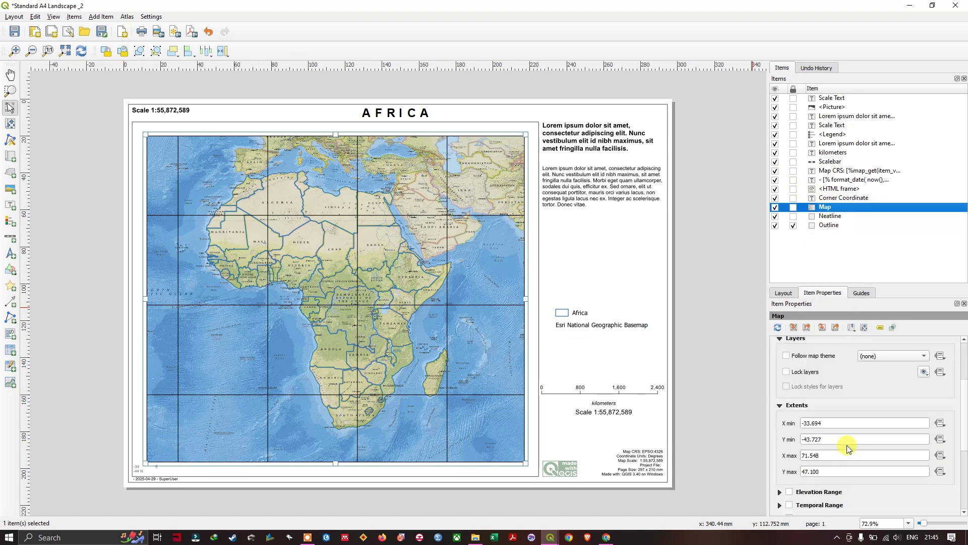
{"action": "scroll", "coordinate": [846, 444], "scroll_direction": "down", "scroll_amount": 3}
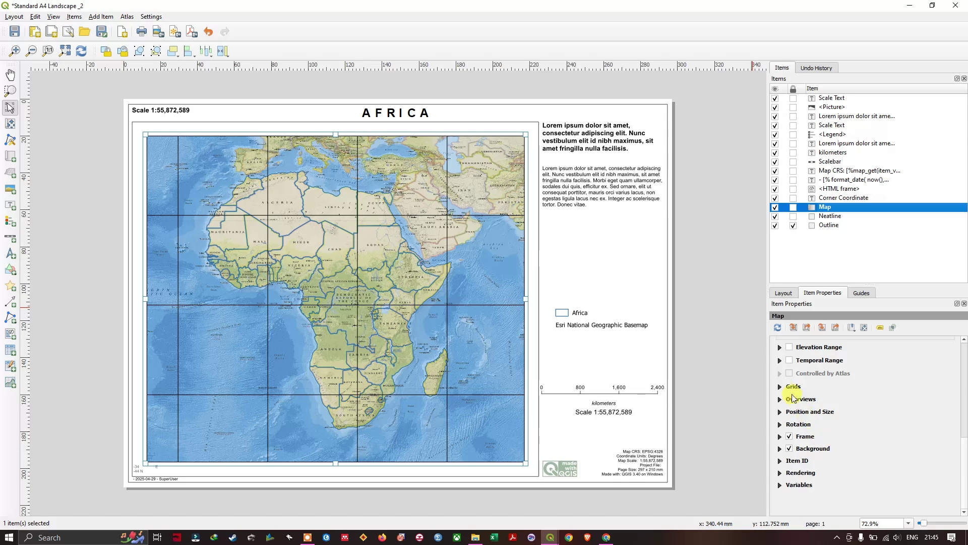
{"action": "left_click", "coordinate": [781, 386]}
{"action": "left_click", "coordinate": [781, 386]}
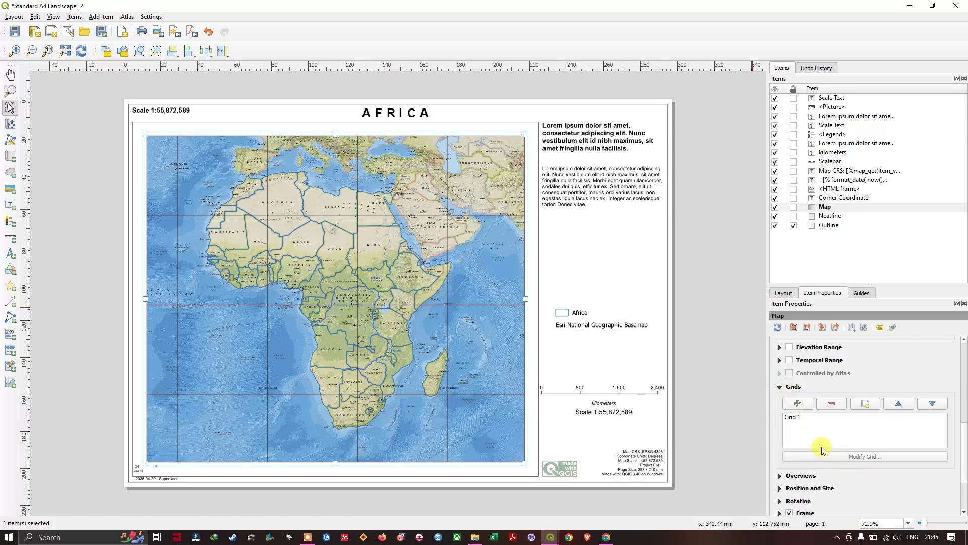
{"action": "left_click", "coordinate": [806, 417]}
{"action": "left_click", "coordinate": [847, 456]}
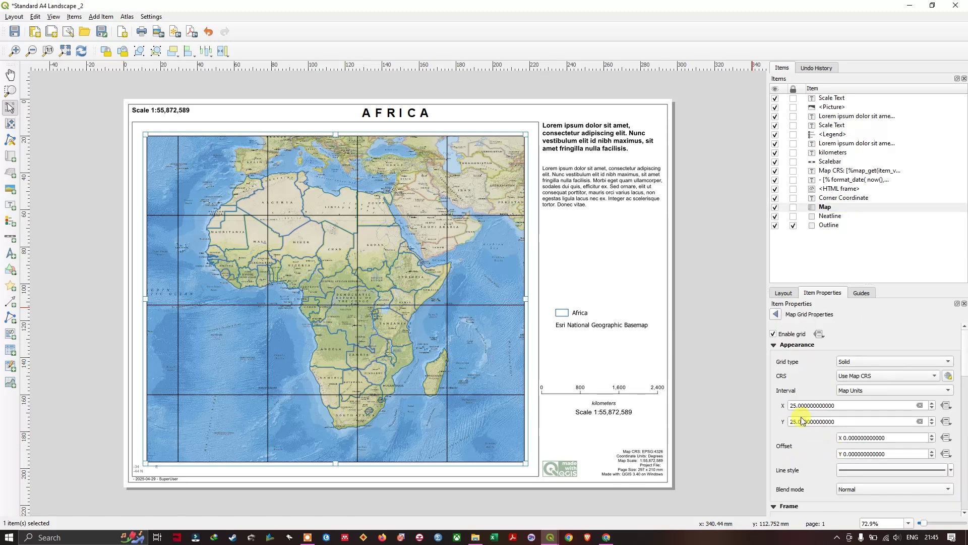
{"action": "scroll", "coordinate": [812, 377], "scroll_direction": "down", "scroll_amount": 1}
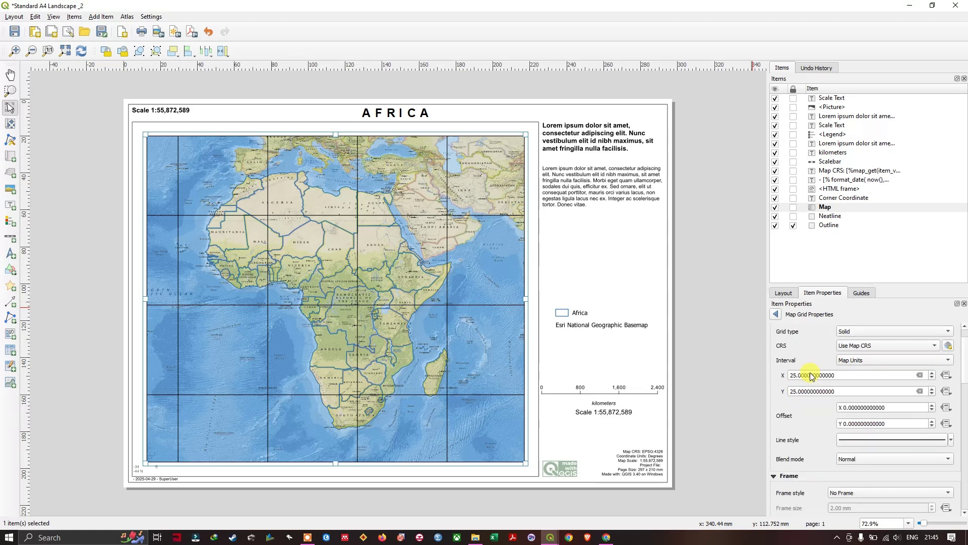
{"action": "scroll", "coordinate": [814, 431], "scroll_direction": "down", "scroll_amount": 3}
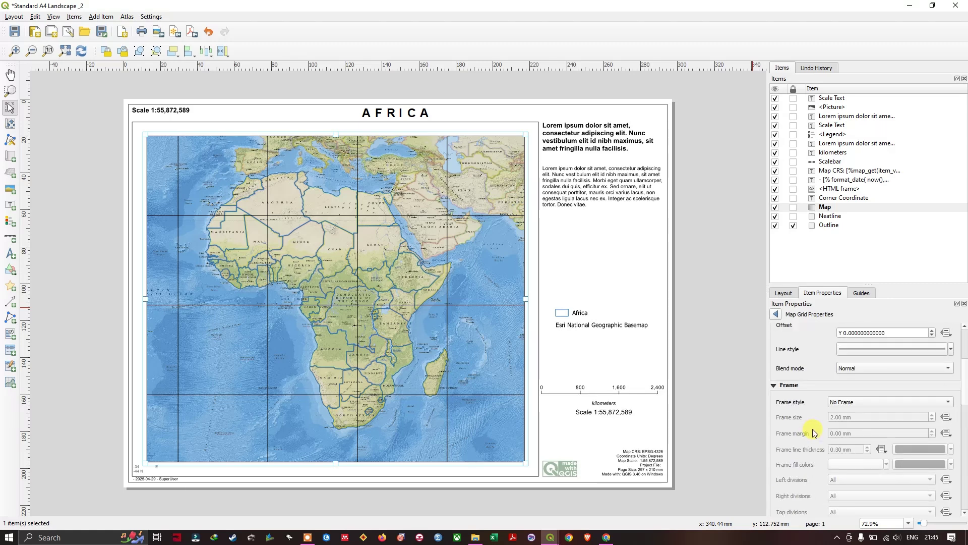
{"action": "scroll", "coordinate": [814, 432], "scroll_direction": "down", "scroll_amount": 1}
{"action": "scroll", "coordinate": [815, 402], "scroll_direction": "down", "scroll_amount": 6}
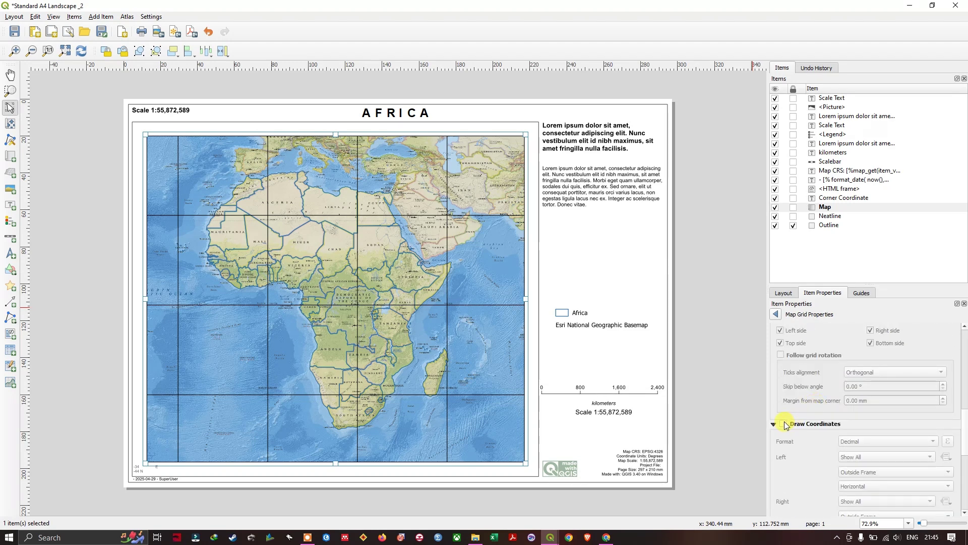
{"action": "left_click", "coordinate": [783, 424]}
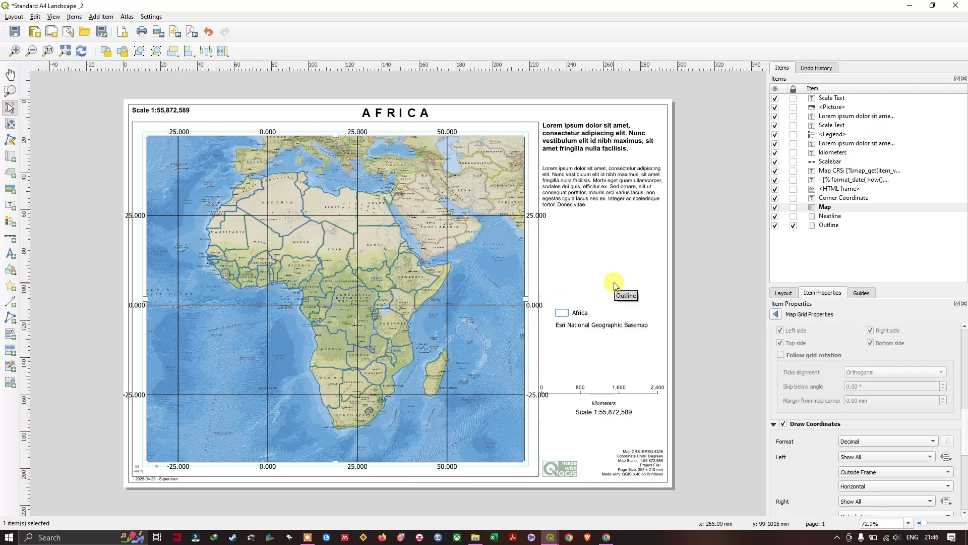
Set the grid coordinate format to Degree, Minute
{"action": "left_click", "coordinate": [608, 160]}
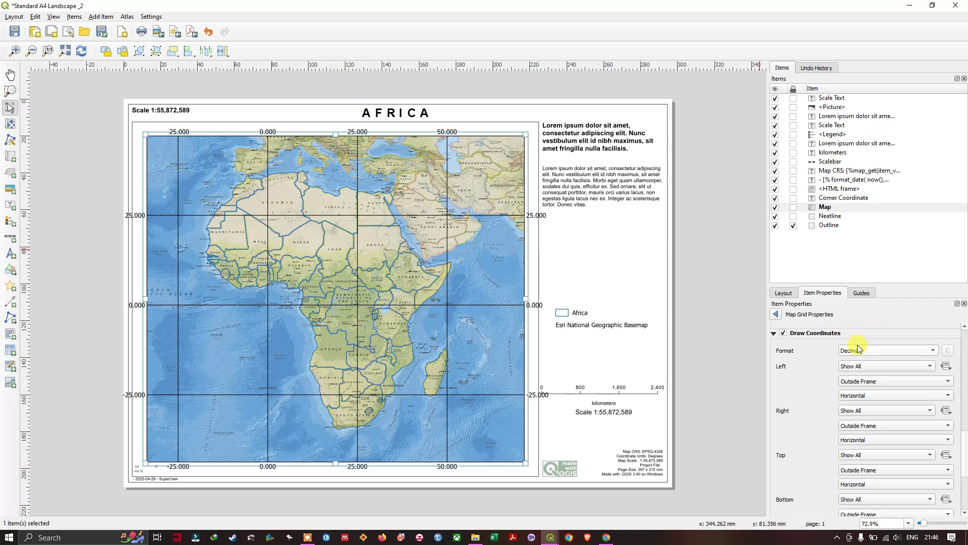
{"action": "left_click", "coordinate": [875, 351]}
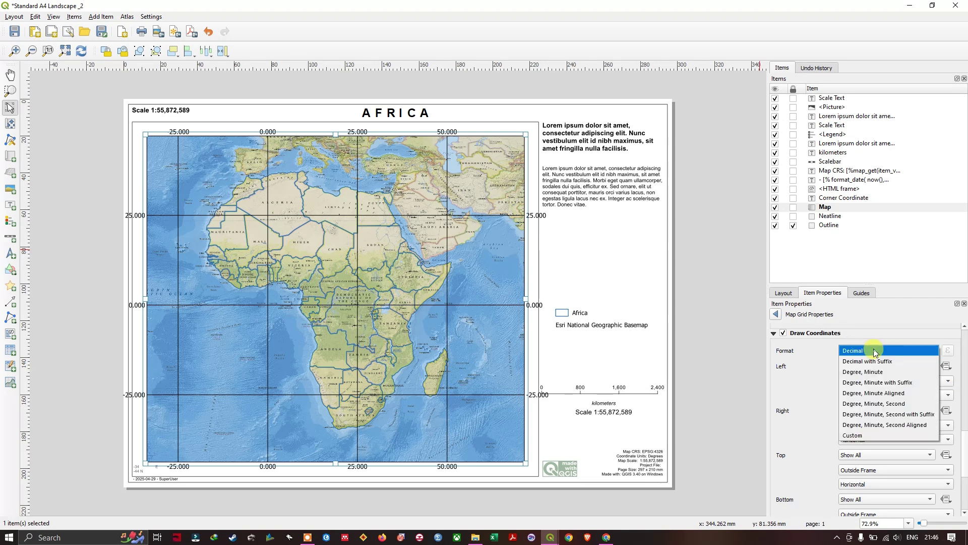
{"action": "left_click", "coordinate": [879, 374]}
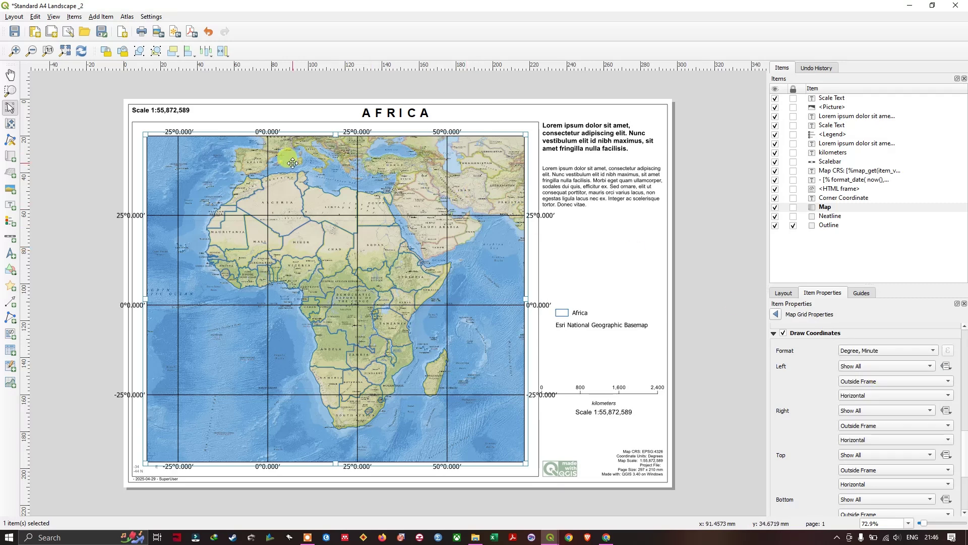
Orient the grid coordinates on the map's left and right sides as Vertical Ascending
{"action": "left_click", "coordinate": [858, 396]}
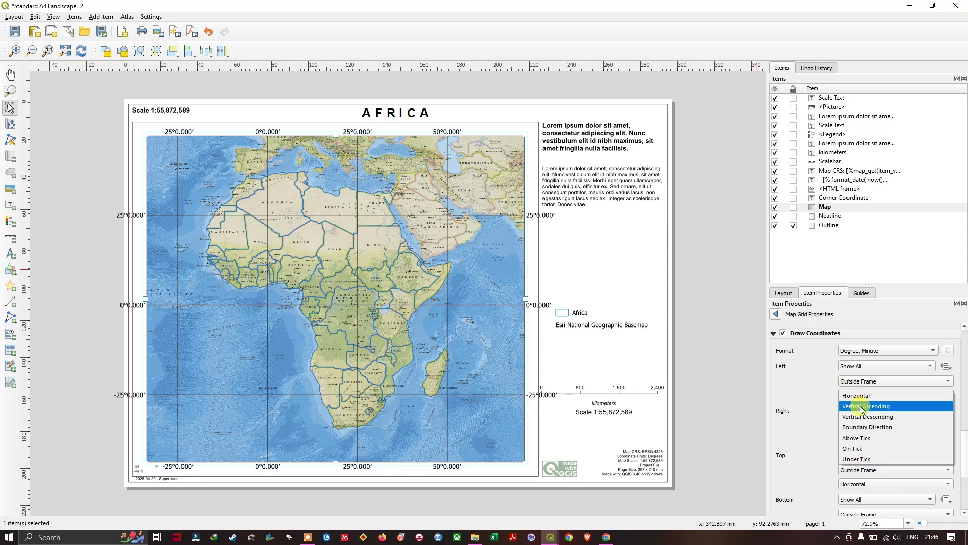
{"action": "left_click", "coordinate": [862, 406]}
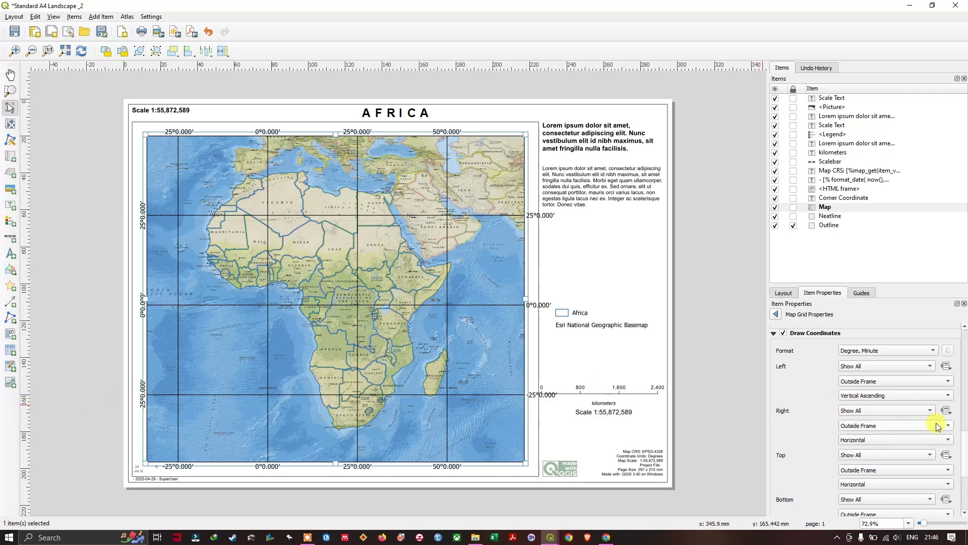
{"action": "left_click", "coordinate": [860, 439]}
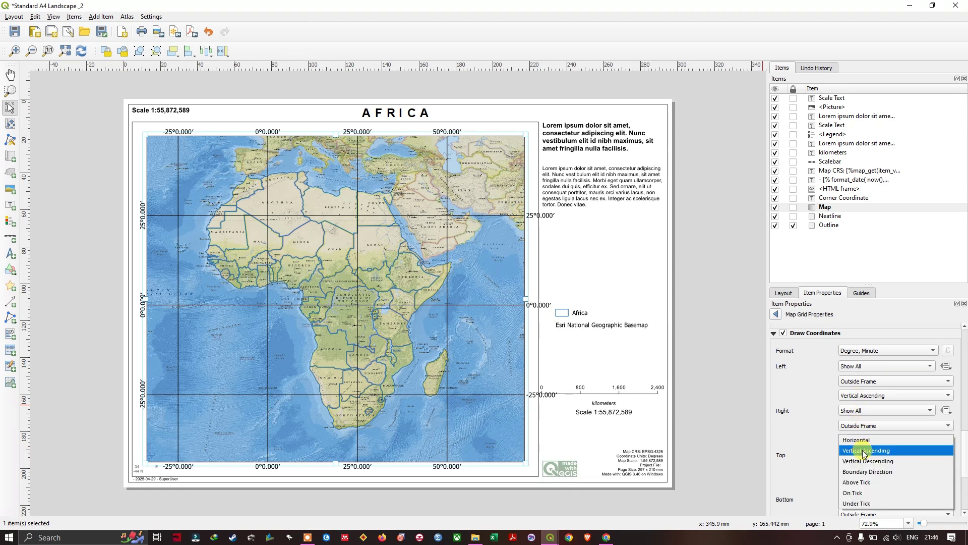
{"action": "left_click", "coordinate": [864, 450]}
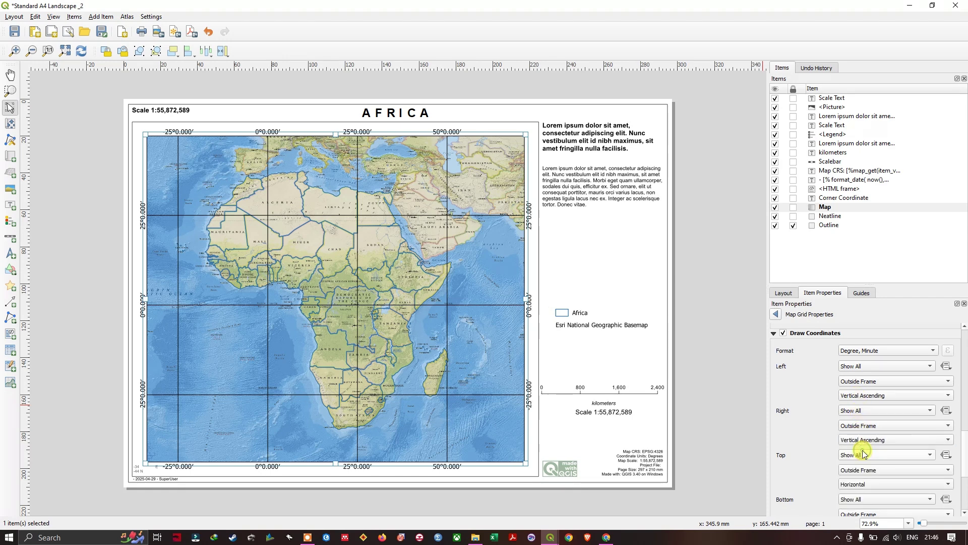
Try the Vertical Ascending orientation for the grid coordinates along the map's top and bottom sides
{"action": "left_click", "coordinate": [865, 486]}
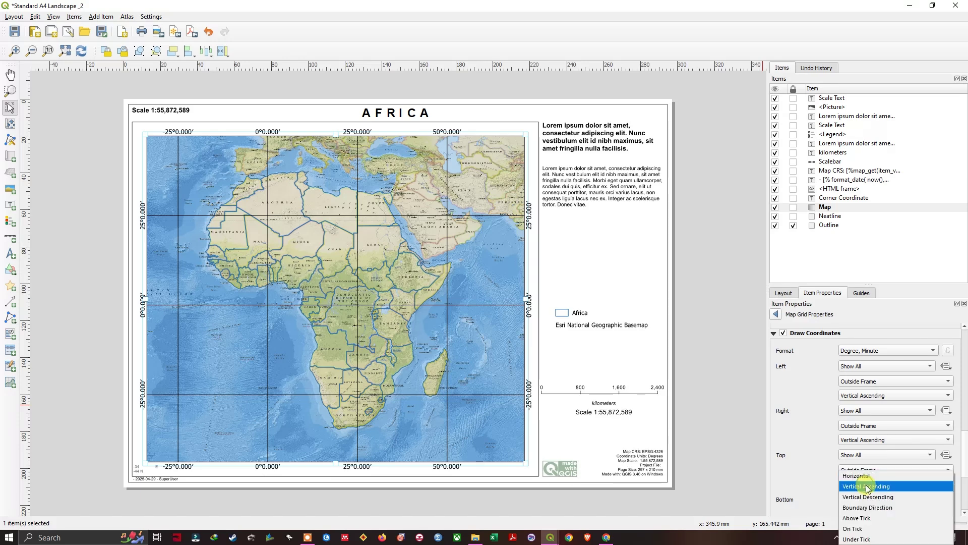
{"action": "left_click", "coordinate": [865, 494]}
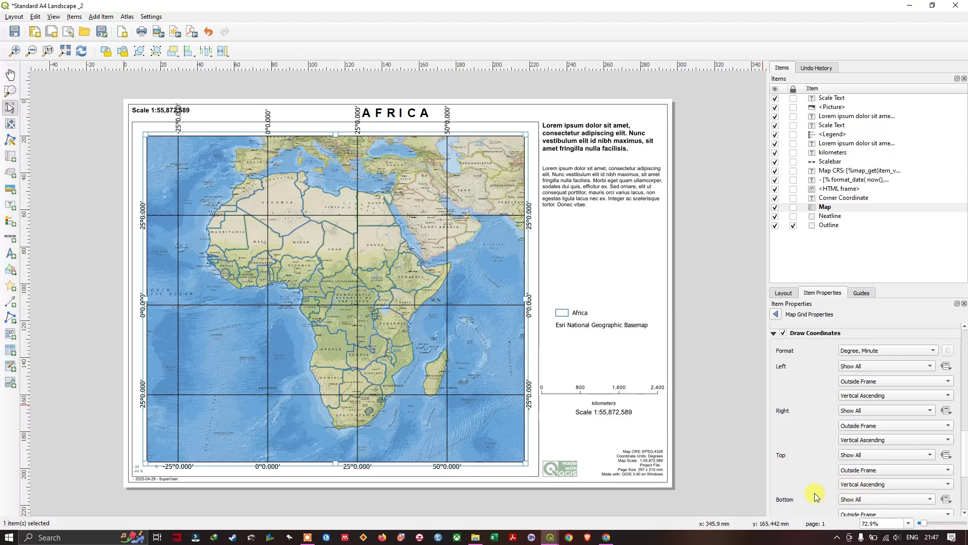
{"action": "scroll", "coordinate": [864, 501], "scroll_direction": "down", "scroll_amount": 1}
{"action": "left_click", "coordinate": [859, 484]}
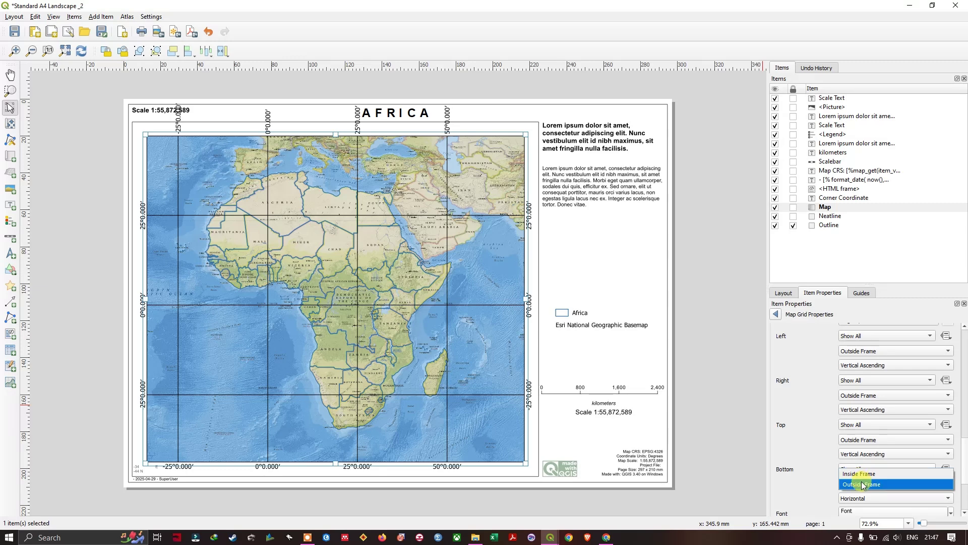
{"action": "left_click", "coordinate": [857, 484]}
{"action": "left_click", "coordinate": [861, 498]}
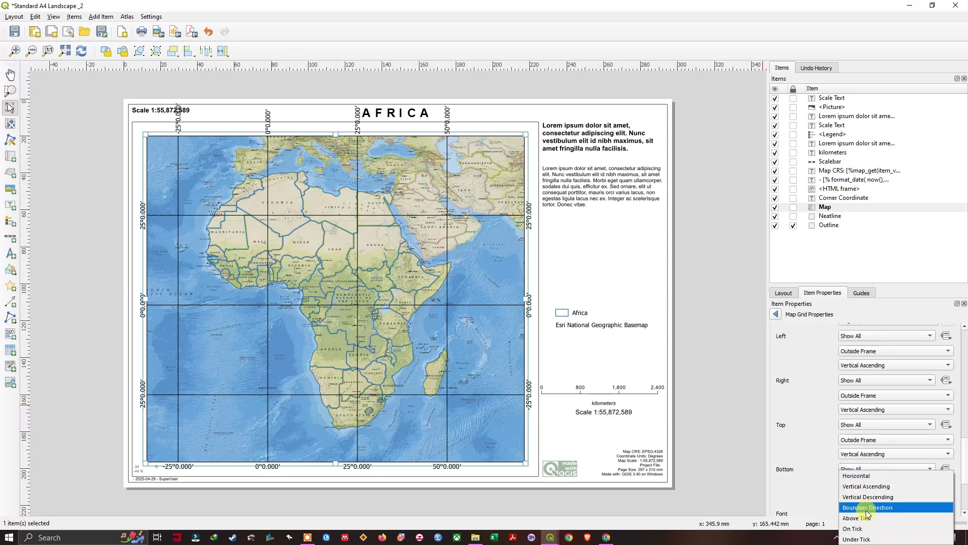
{"action": "left_click", "coordinate": [866, 486]}
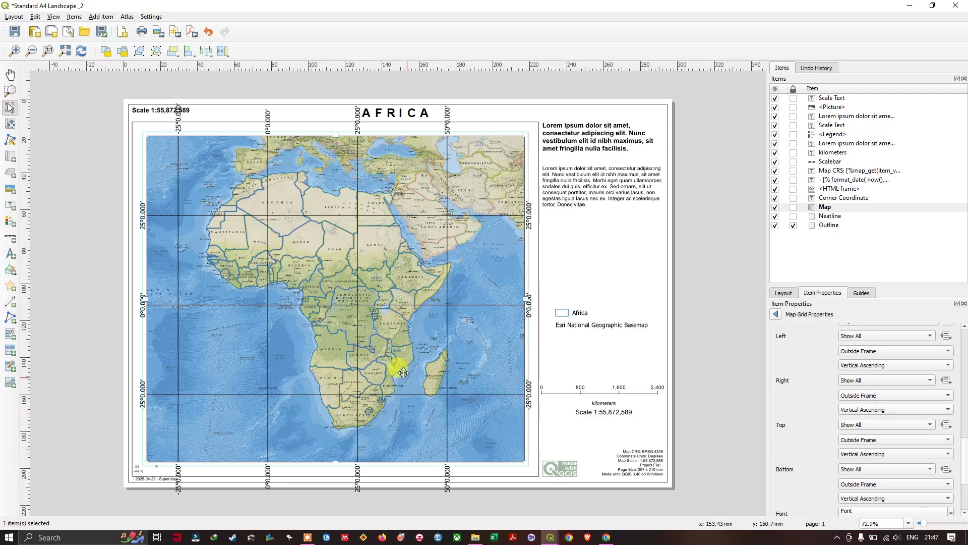
Return the top and bottom grid coordinates to the Horizontal orientation
{"action": "left_click", "coordinate": [860, 454]}
{"action": "left_click", "coordinate": [859, 443]}
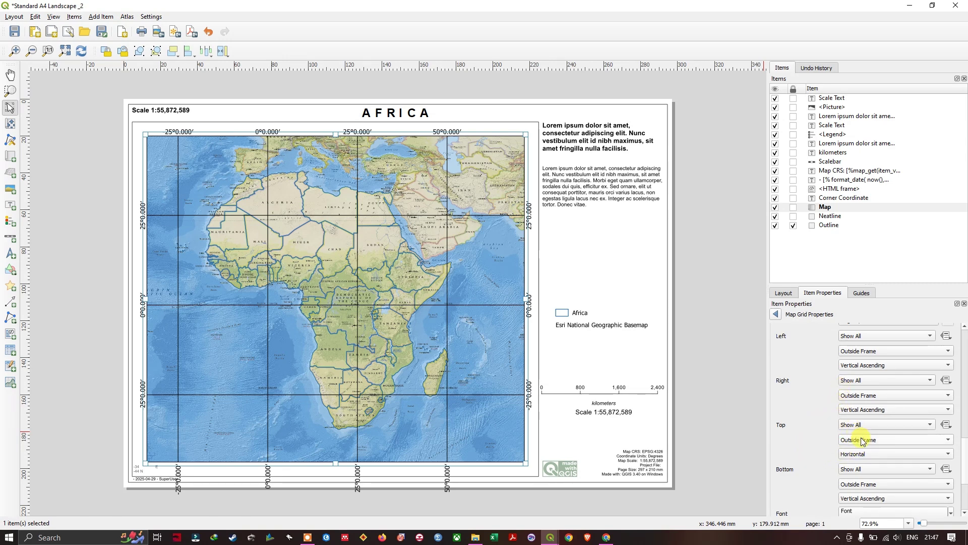
{"action": "left_click", "coordinate": [858, 498]}
{"action": "left_click", "coordinate": [859, 476]}
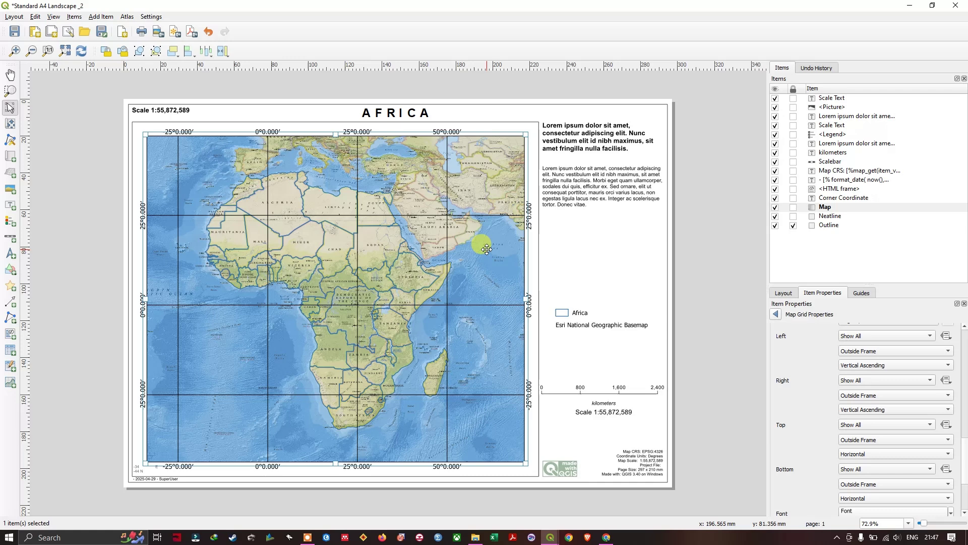
Set the grid coordinates' distance to the map frame to 2 mm
{"action": "scroll", "coordinate": [812, 448], "scroll_direction": "down", "scroll_amount": 2}
{"action": "scroll", "coordinate": [813, 448], "scroll_direction": "down", "scroll_amount": 5}
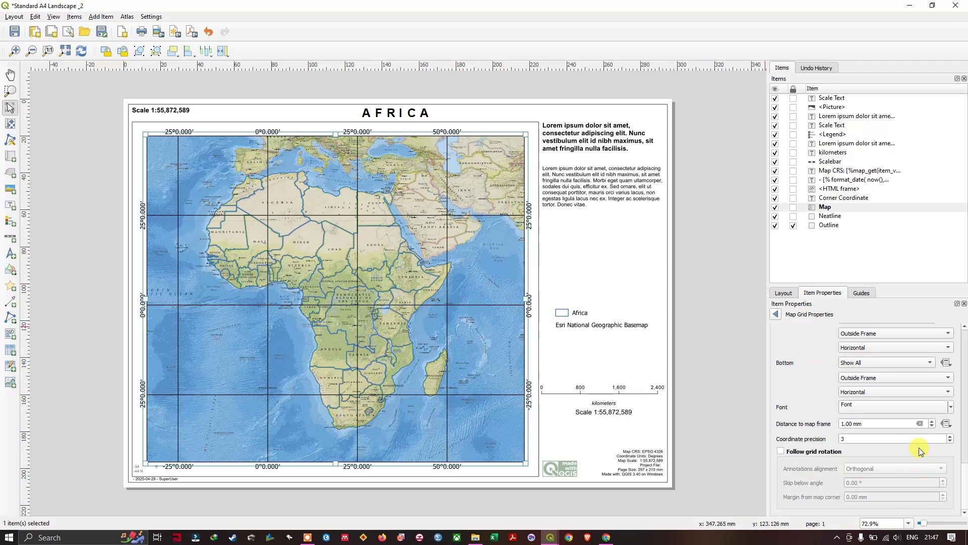
{"action": "left_click", "coordinate": [844, 422]}
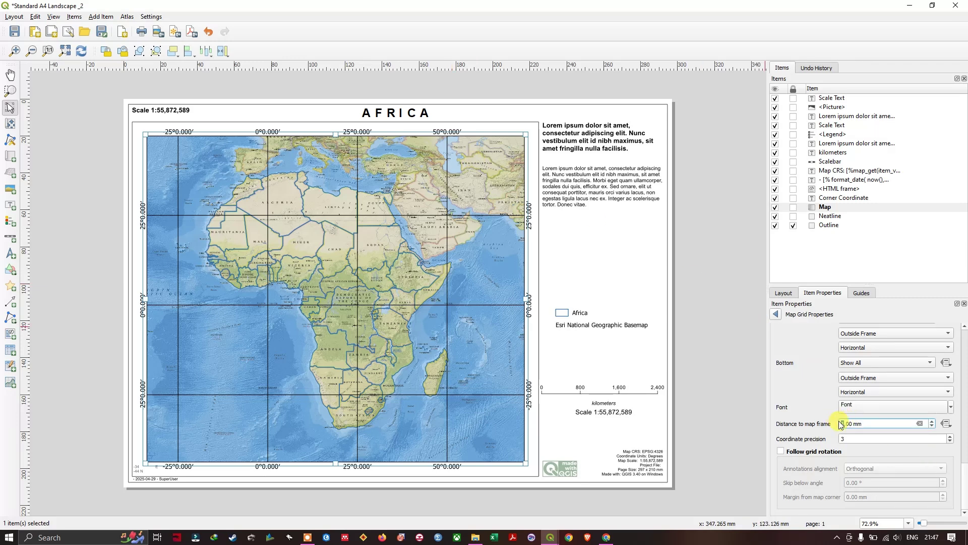
{"action": "key", "text": "Delete"}
{"action": "type", "text": "2"}
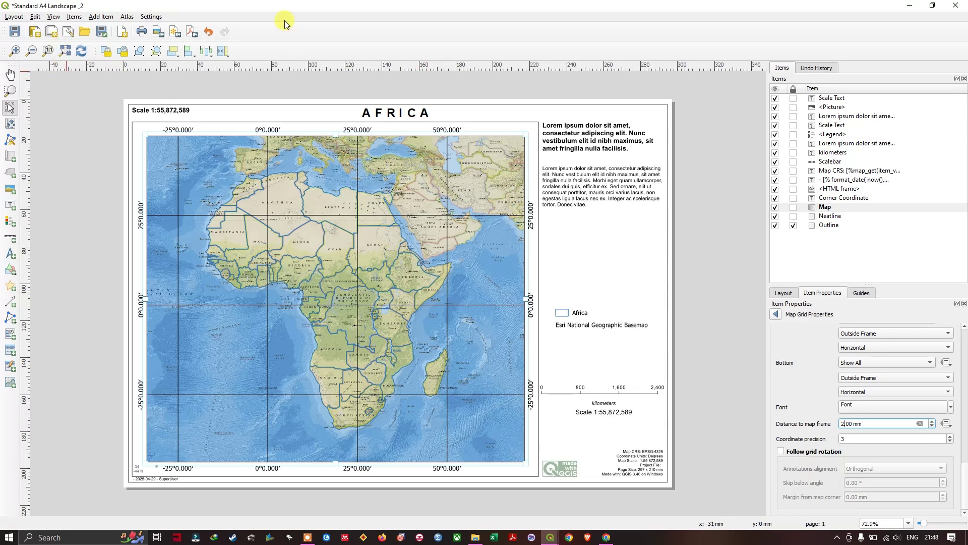
Start an image export of the layout in JPEG format, suppress the WMS layer warning, and name the file mAP Layout in the TM folder
{"action": "left_click", "coordinate": [14, 16]}
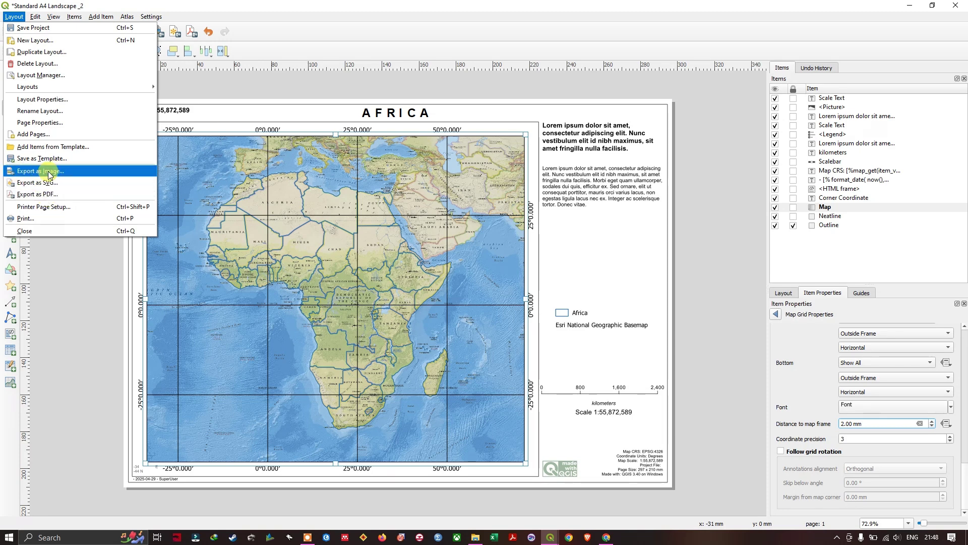
{"action": "left_click", "coordinate": [48, 196]}
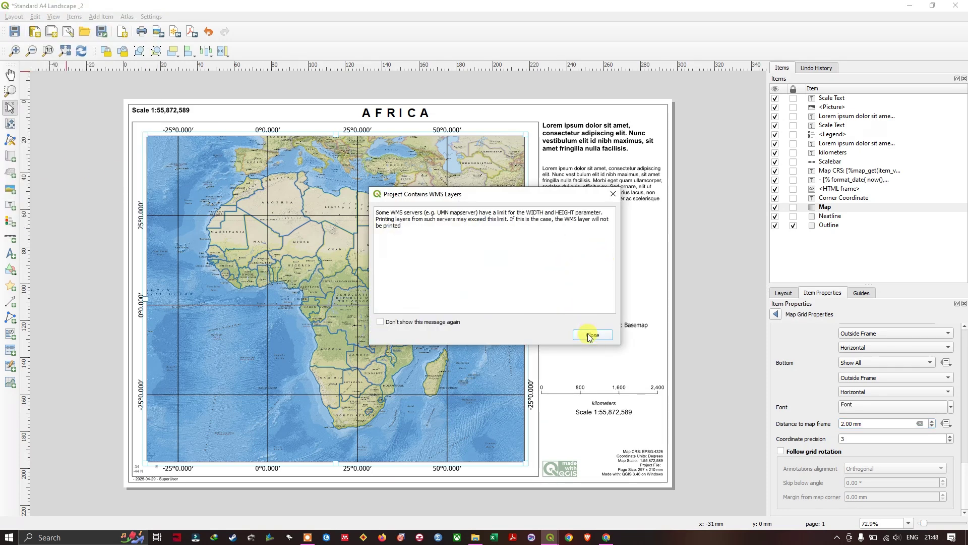
{"action": "left_click", "coordinate": [429, 323]}
{"action": "left_click", "coordinate": [593, 334]}
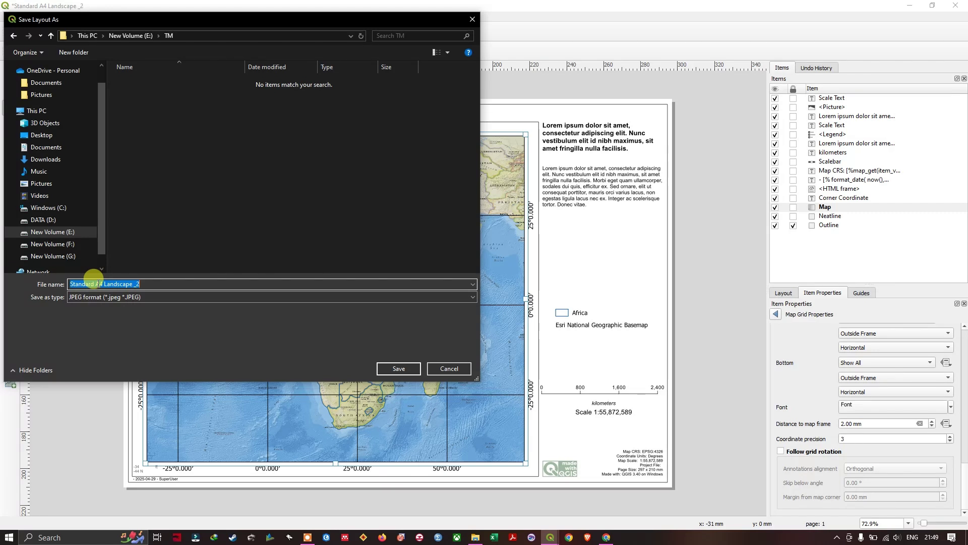
{"action": "type", "text": "mAP La"}
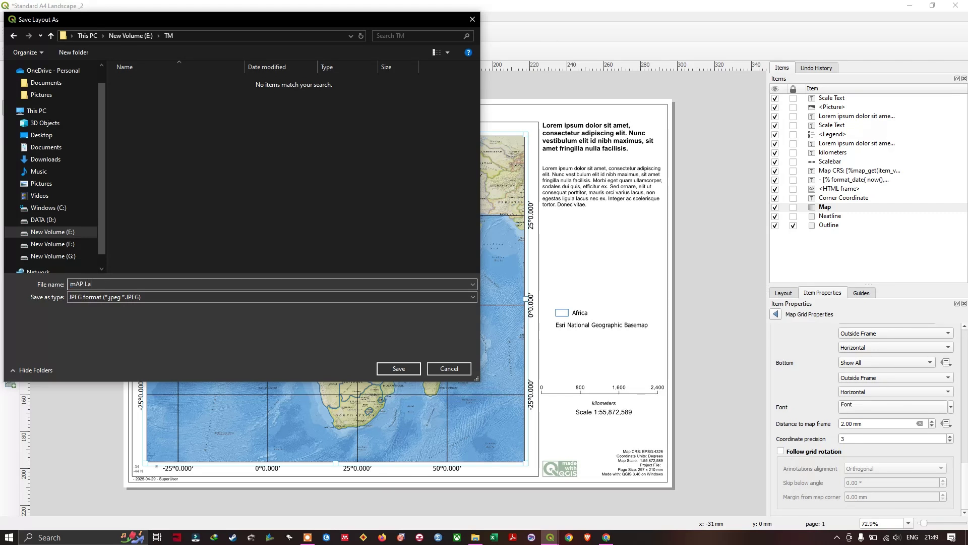
{"action": "type", "text": "yout"}
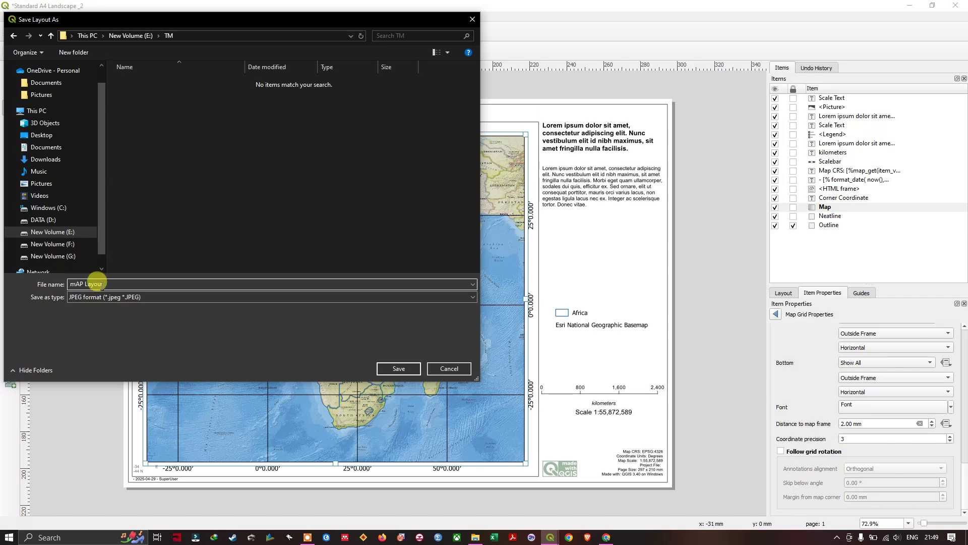
{"action": "left_click", "coordinate": [398, 373]}
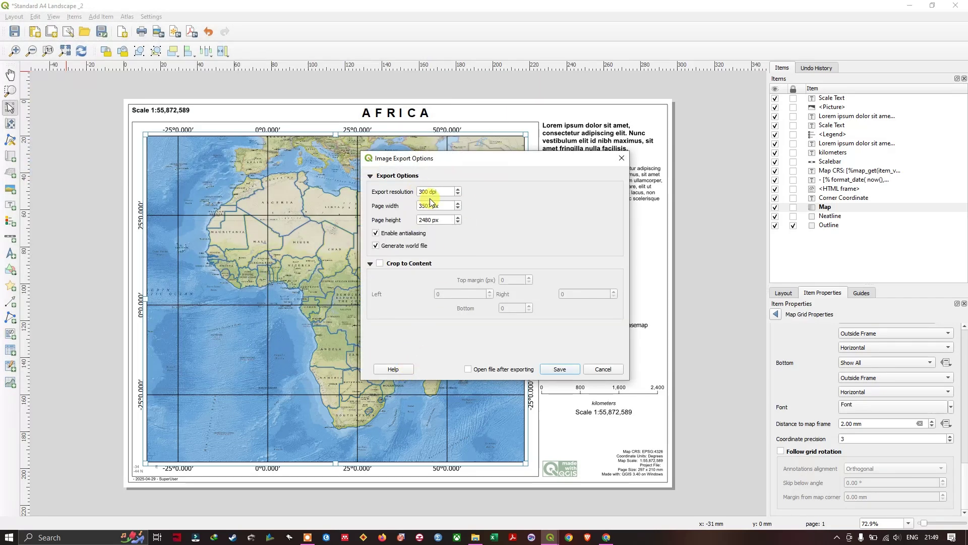
Set the image export resolution to 350 dpi and save the exported layout image
{"action": "left_click_drag", "start_coordinate": [433, 191], "coordinate": [418, 191]}
{"action": "type", "text": "3"}
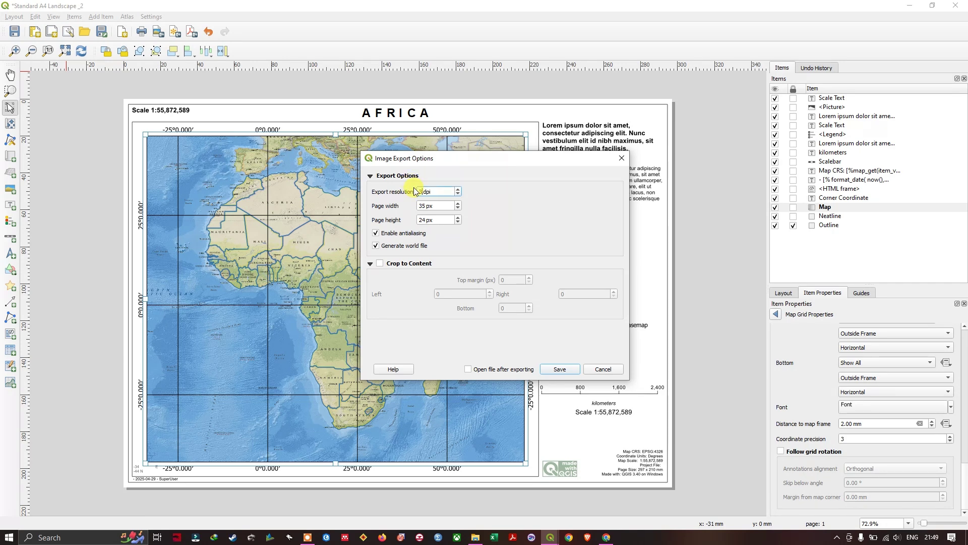
{"action": "type", "text": "50"}
{"action": "left_click", "coordinate": [561, 372]}
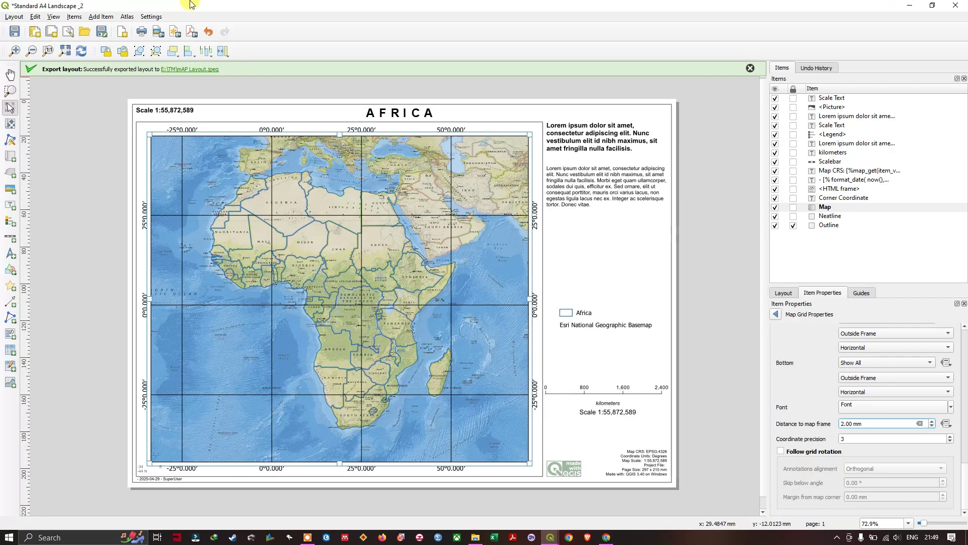
Open the exported mAP Layout image from its TM folder to check the finished map
{"action": "left_click", "coordinate": [206, 69]}
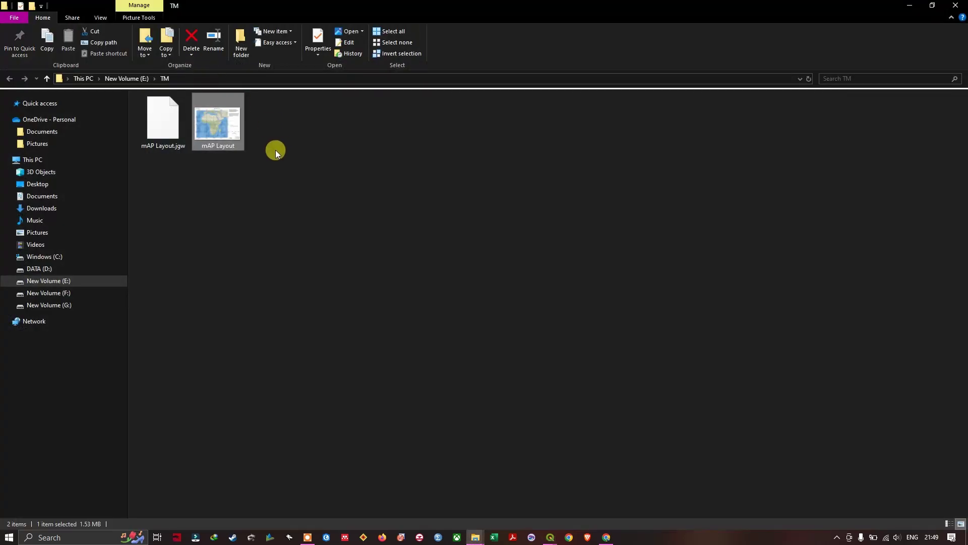
{"action": "double_click", "coordinate": [225, 129]}
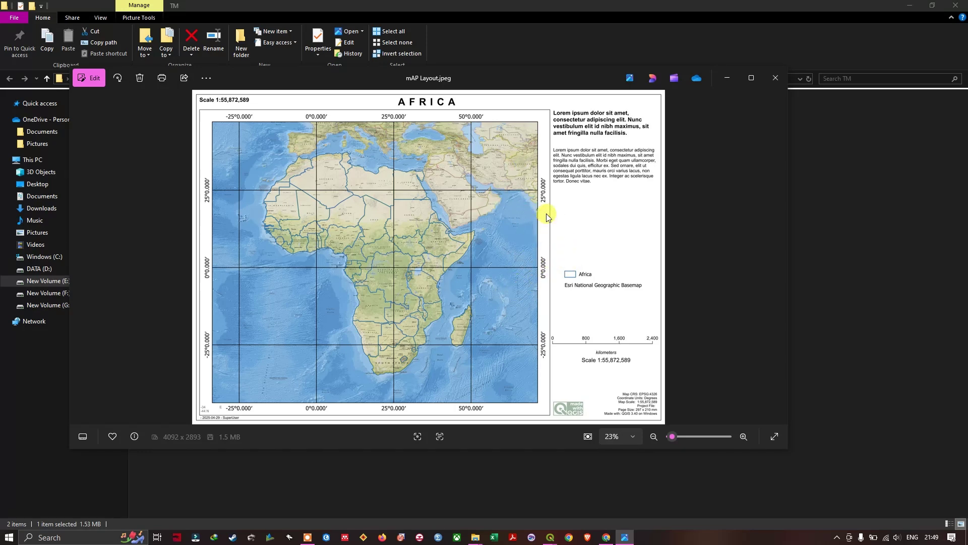
Switch back to the QGIS layout and export it as a PDF to the TM folder with the suggested file name and default options
{"action": "mouse_move", "coordinate": [551, 537]}
{"action": "left_click", "coordinate": [575, 505]}
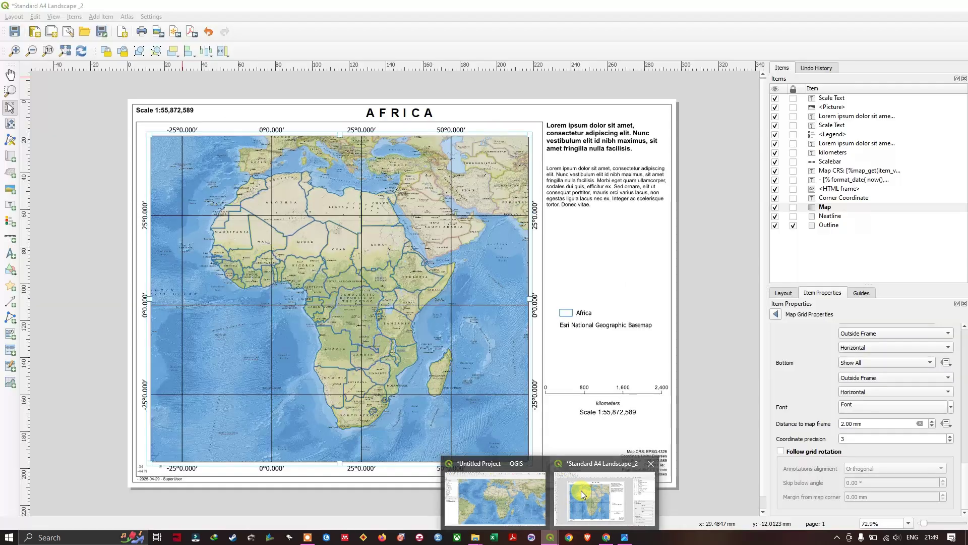
{"action": "left_click", "coordinate": [14, 17]}
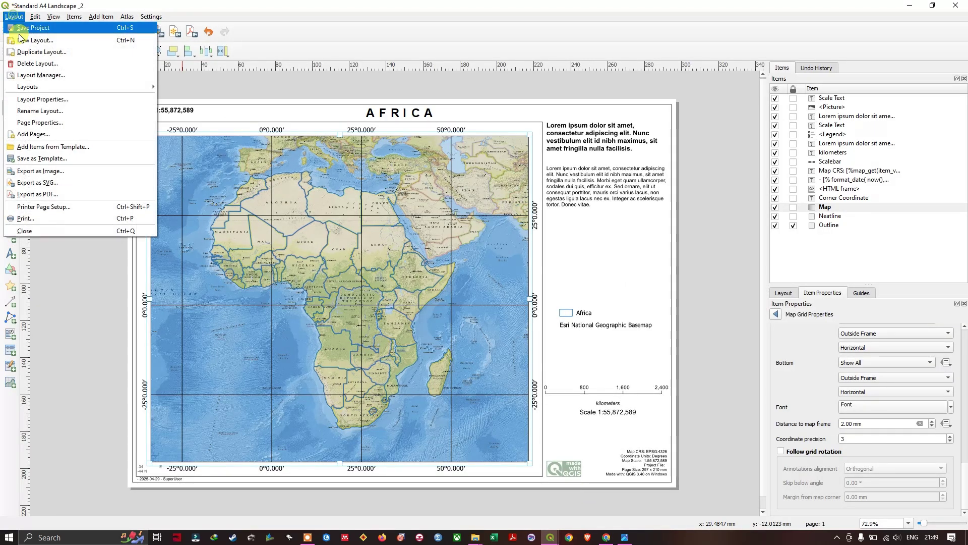
{"action": "left_click", "coordinate": [61, 194]}
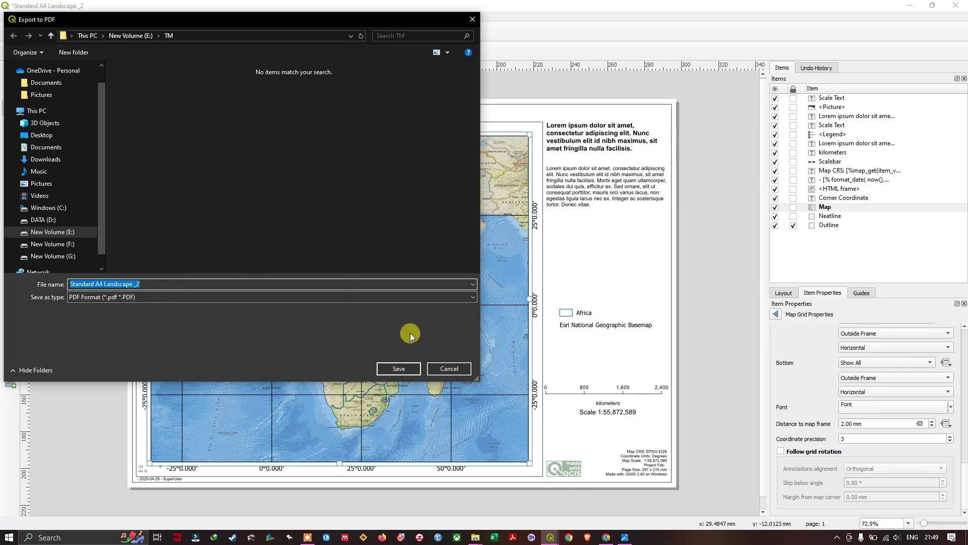
{"action": "left_click", "coordinate": [399, 368]}
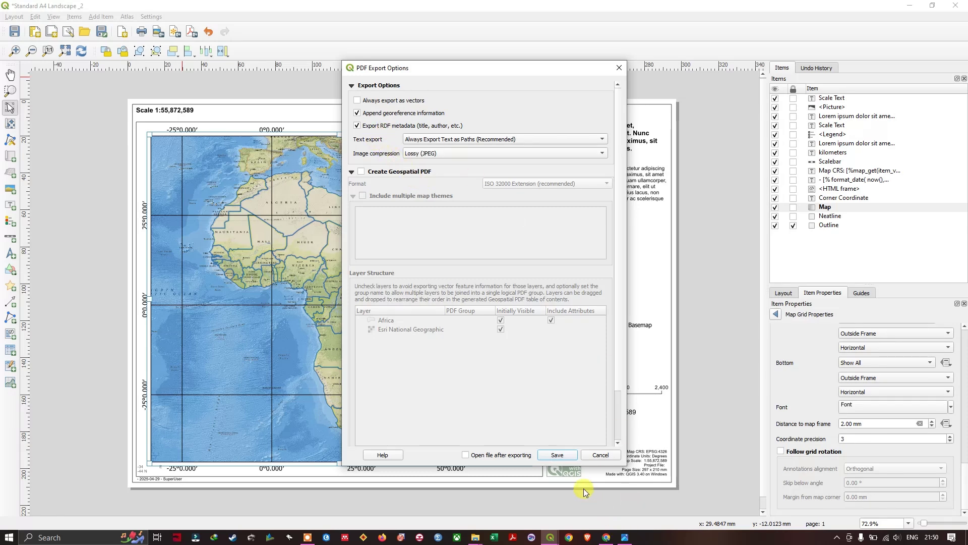
{"action": "left_click", "coordinate": [565, 457]}
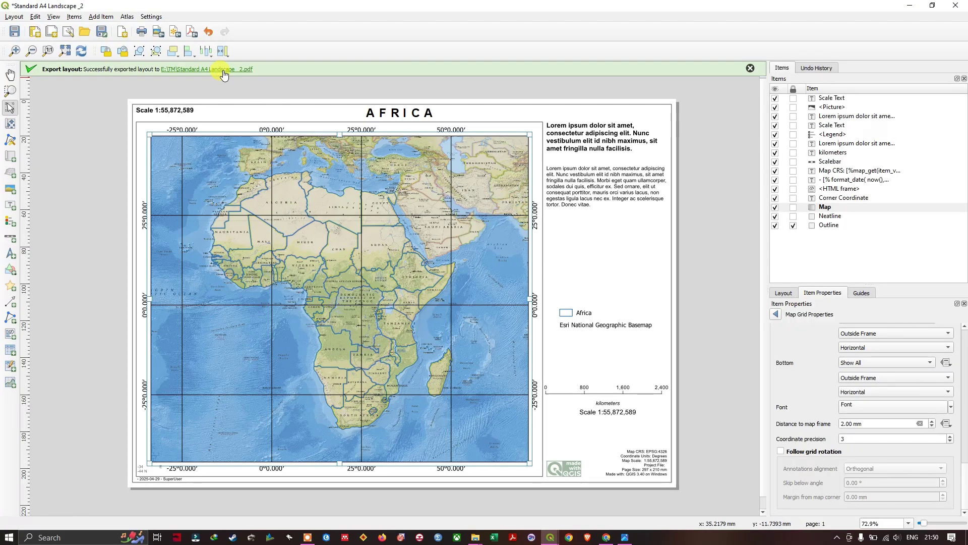
Open the exported Standard A4 Landscape _2 PDF to check the map layout
{"action": "left_click", "coordinate": [222, 70]}
{"action": "key", "text": "Return"}
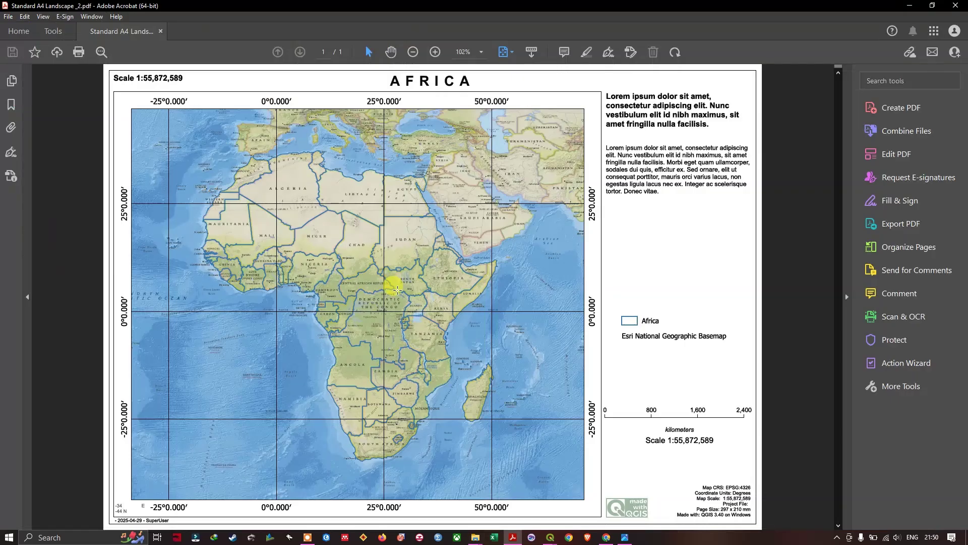